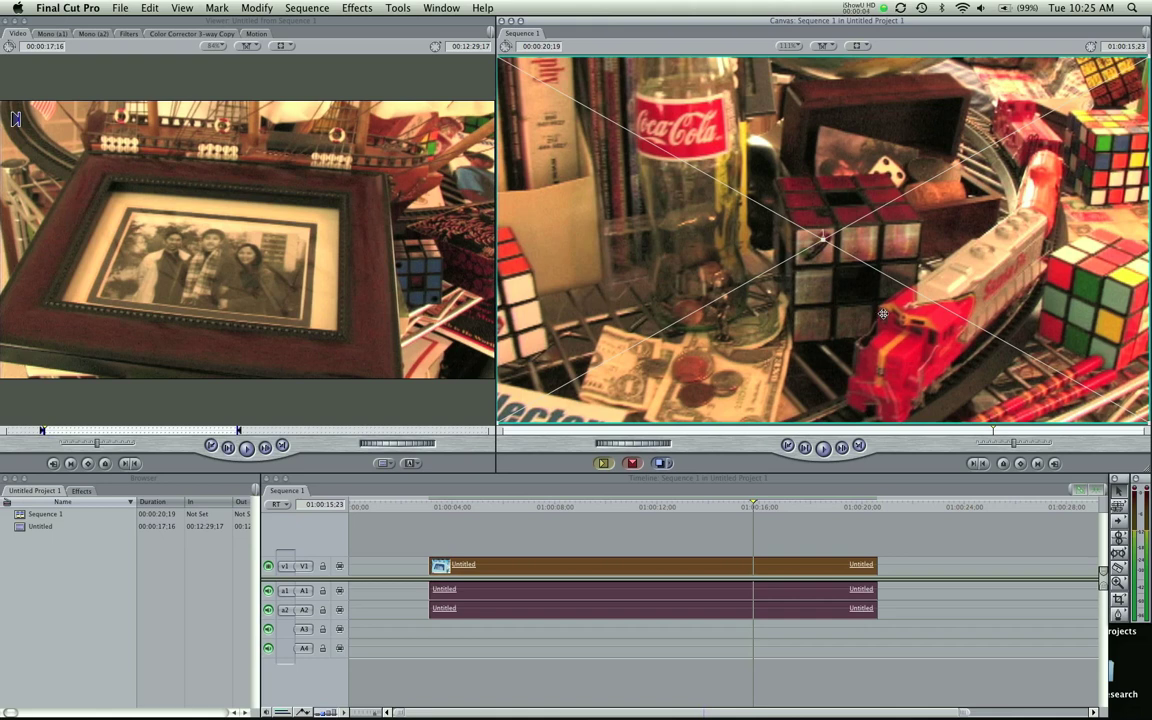
- Activate the Timeline and drag the playhead back to the clip's first frame, 01:00:03:03
{"action": "left_click", "coordinate": [709, 522]}
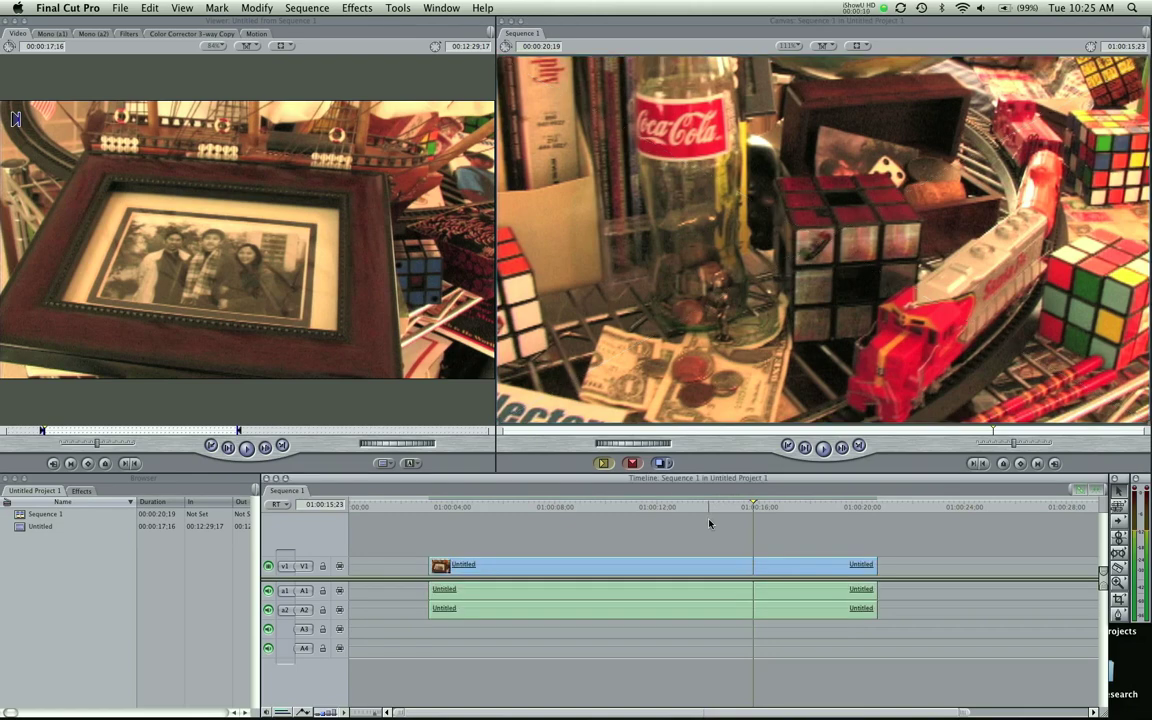
{"action": "left_click", "coordinate": [545, 514]}
{"action": "mouse_move", "coordinate": [545, 516]}
{"action": "left_mouse_down"}
{"action": "mouse_move", "coordinate": [432, 516]}
{"action": "mouse_move", "coordinate": [561, 511]}
{"action": "left_mouse_up"}
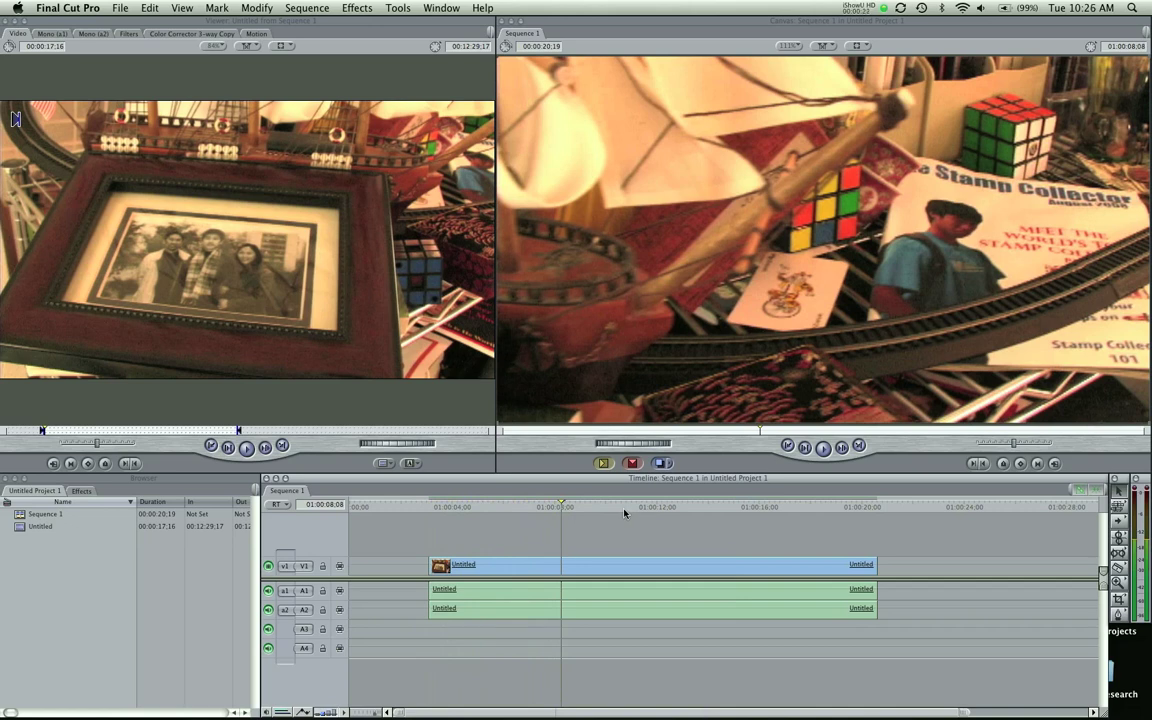
{"action": "left_click_drag", "start_coordinate": [624, 513], "coordinate": [430, 513]}
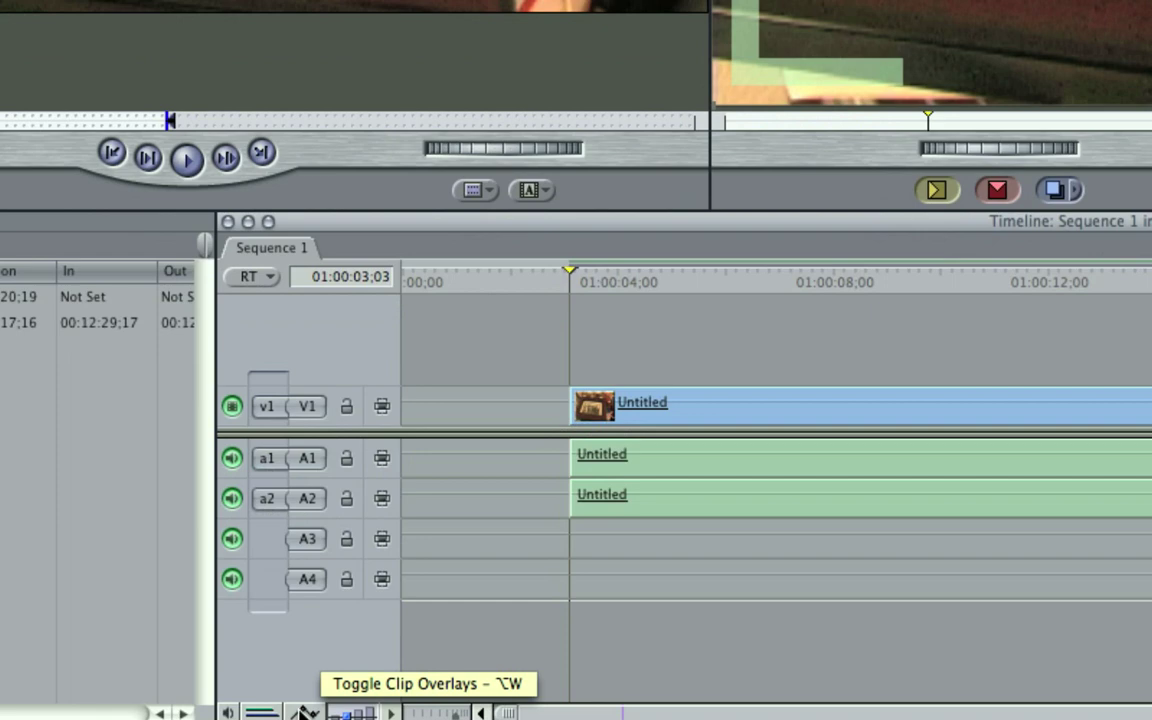
- Turn on clip overlays and slightly lower the A1 audio clip's level line
{"action": "left_click", "coordinate": [304, 712]}
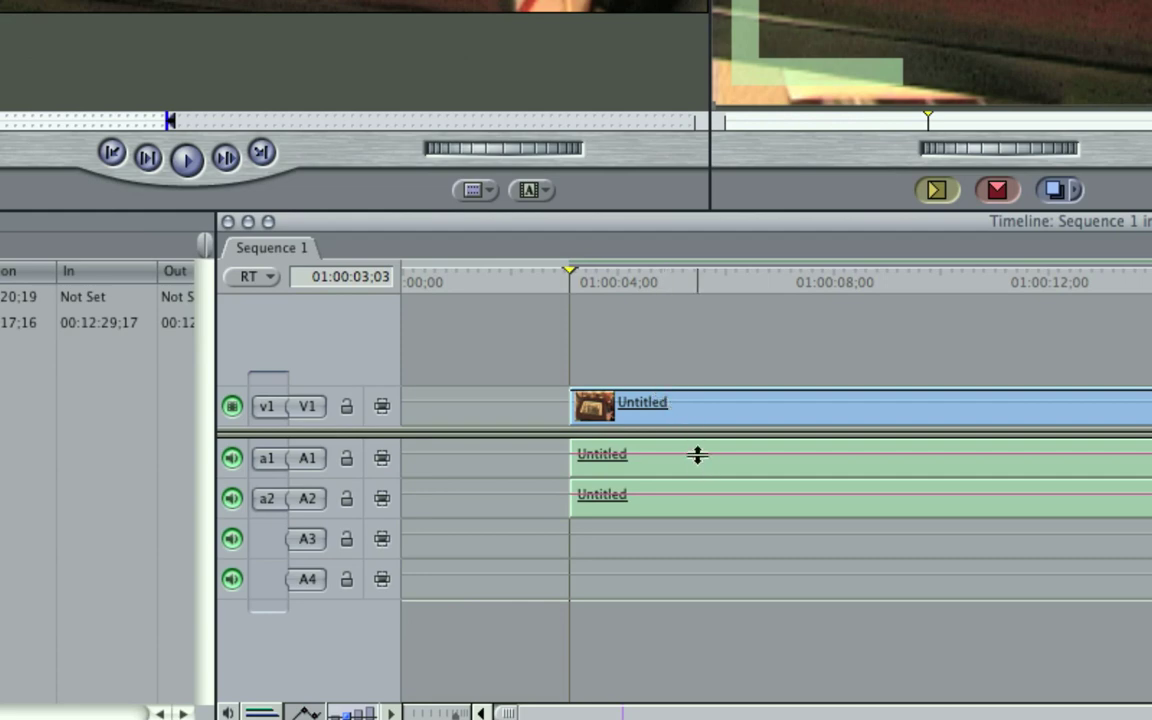
{"action": "left_click_drag", "start_coordinate": [696, 456], "coordinate": [687, 501]}
{"action": "left_click_drag", "start_coordinate": [681, 393], "coordinate": [661, 355]}
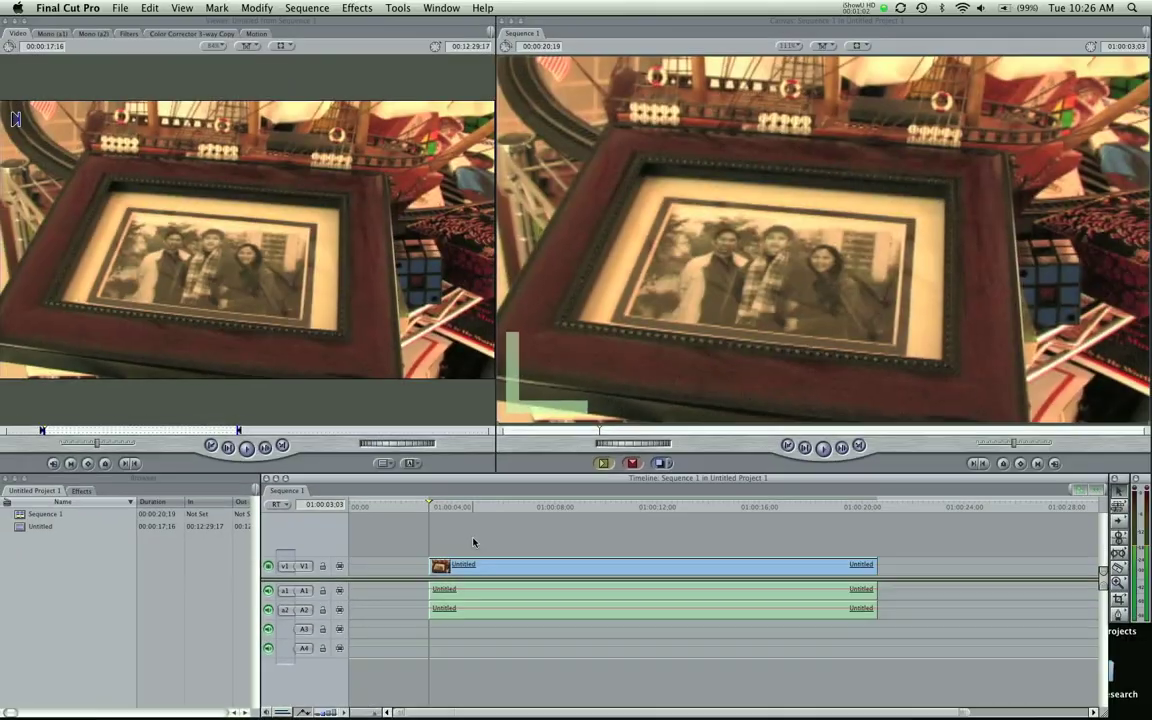
{"action": "left_click", "coordinate": [508, 567]}
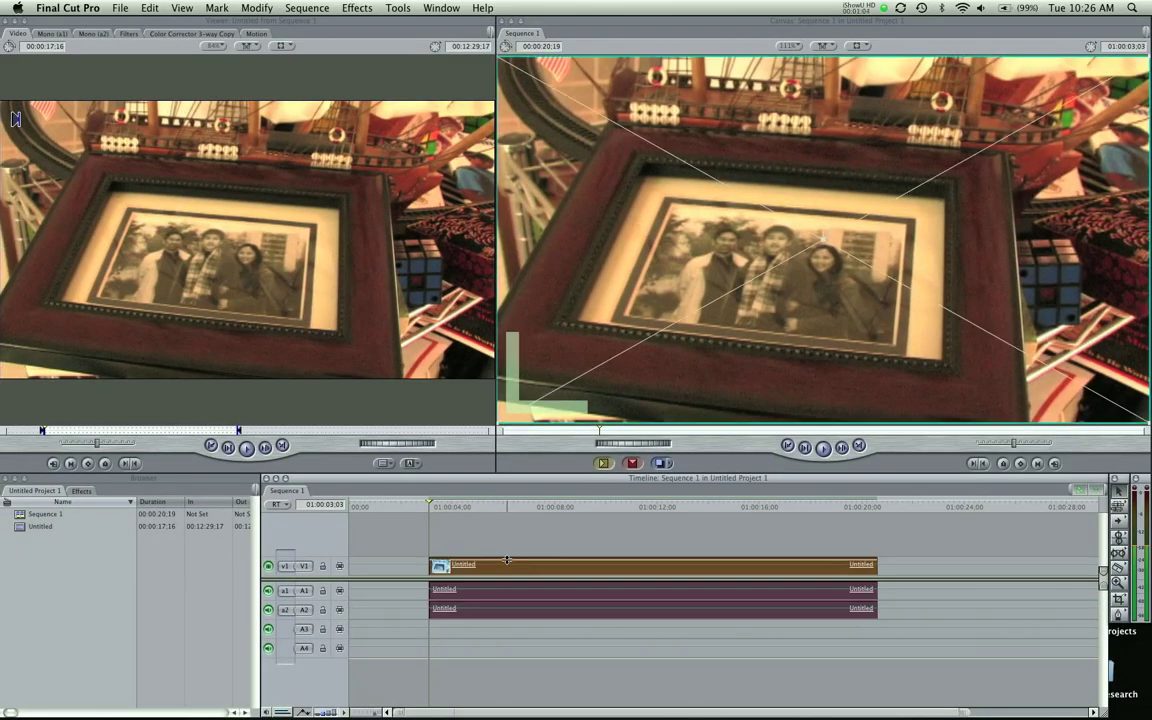
{"action": "left_click_drag", "start_coordinate": [508, 566], "coordinate": [509, 573]}
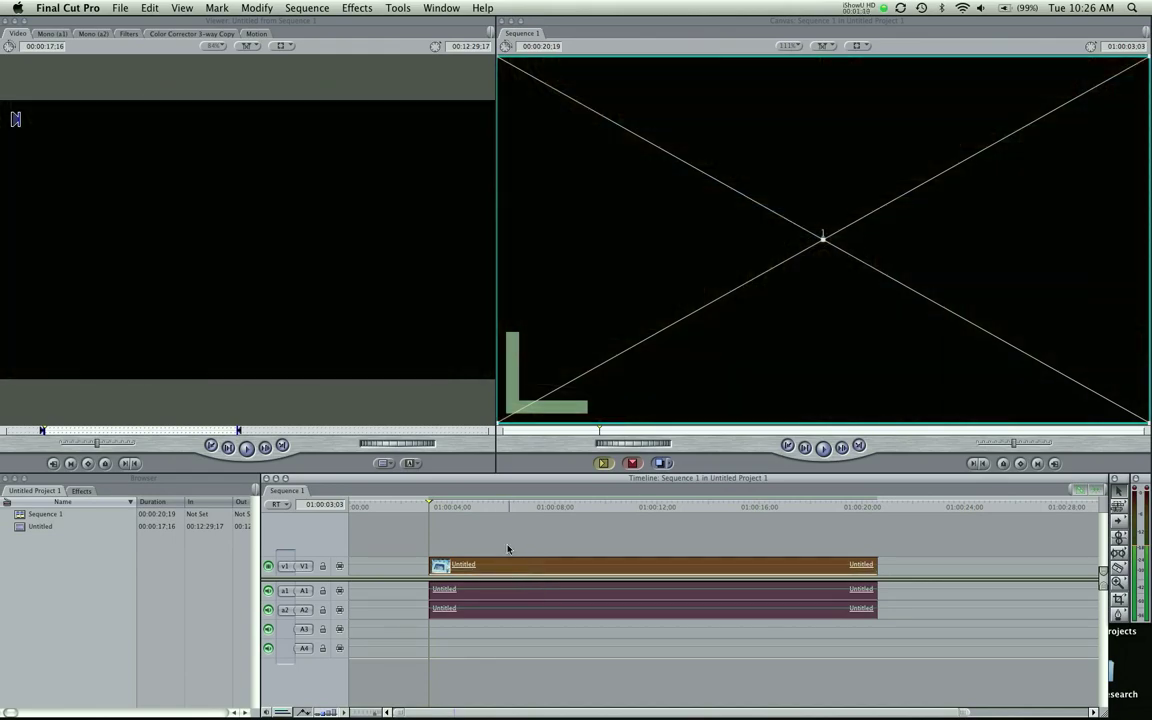
{"action": "left_click_drag", "start_coordinate": [505, 570], "coordinate": [505, 556]}
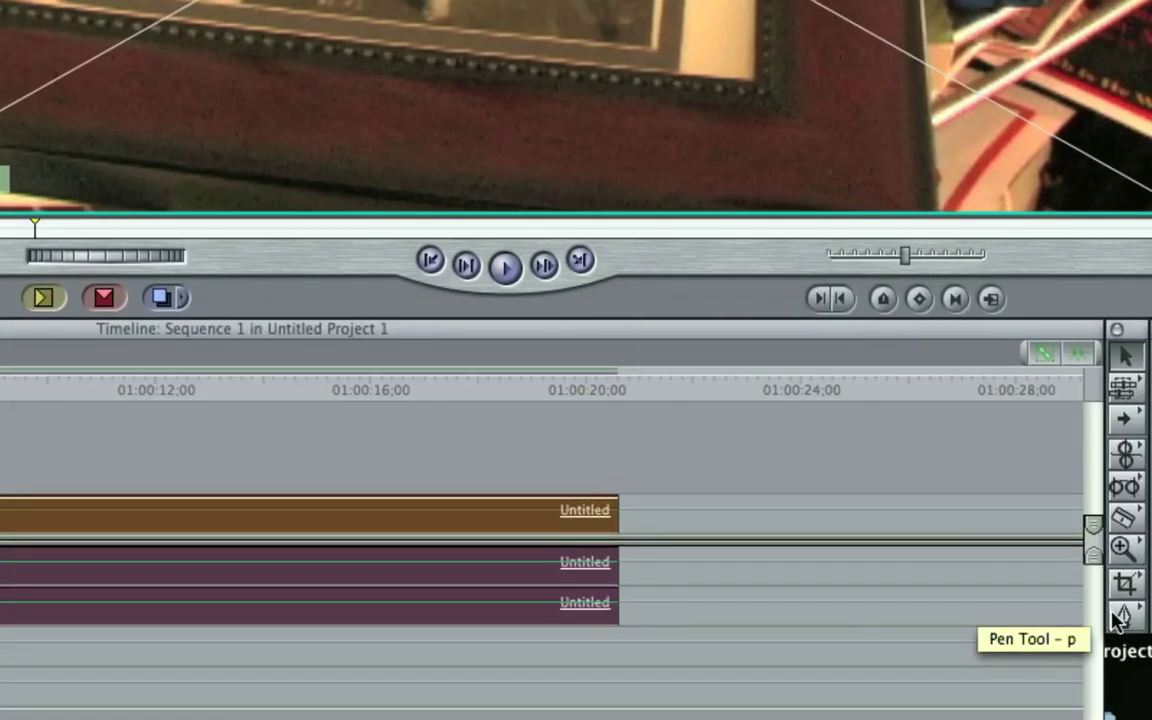
- With the Pen tool, add opacity keyframes at the V1 clip's start, one at 65, and preview the fade
{"action": "left_click", "coordinate": [1121, 617]}
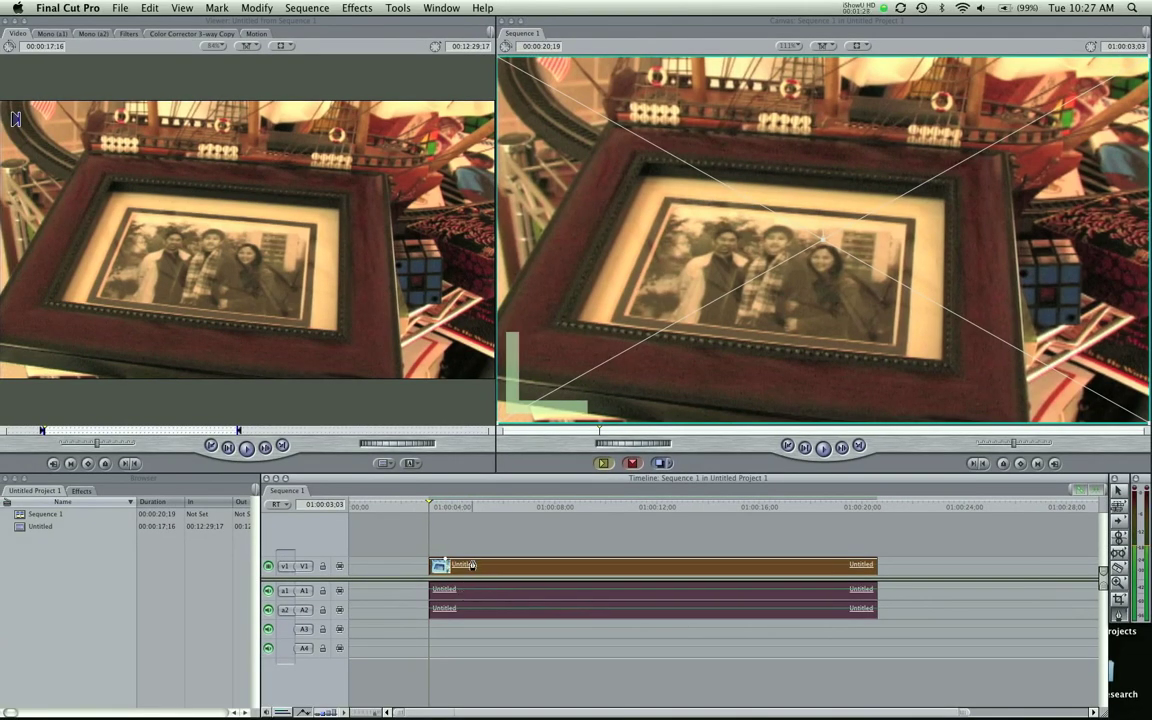
{"action": "left_click", "coordinate": [444, 560]}
{"action": "left_click_drag", "start_coordinate": [472, 560], "coordinate": [545, 574]}
{"action": "key", "text": "space"}
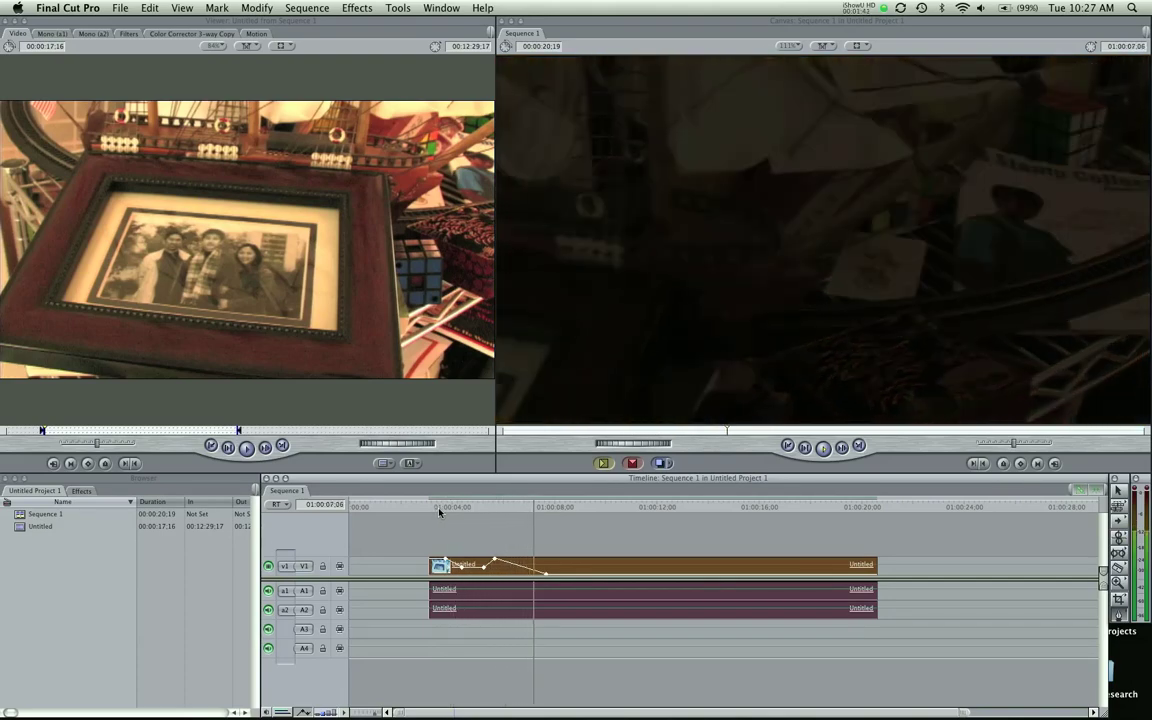
{"action": "key", "text": "space"}
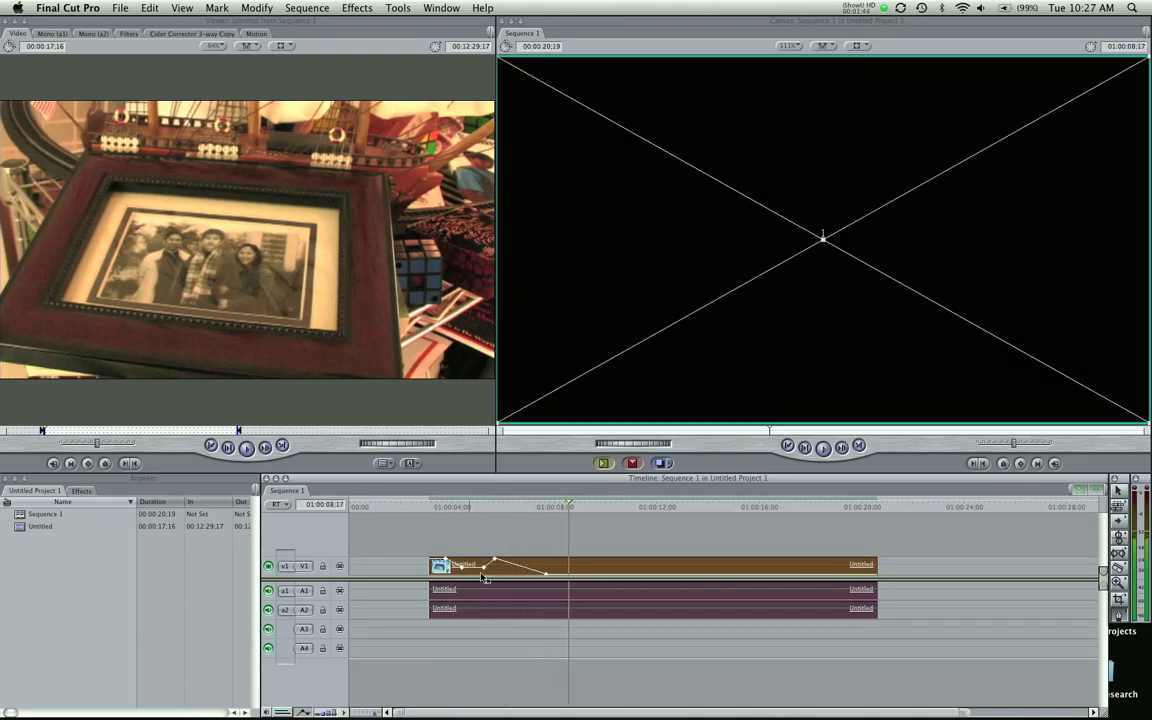
- Raise the later opacity keyframes to 100 and select the video and audio clips together
{"action": "left_click_drag", "start_coordinate": [545, 574], "coordinate": [548, 557]}
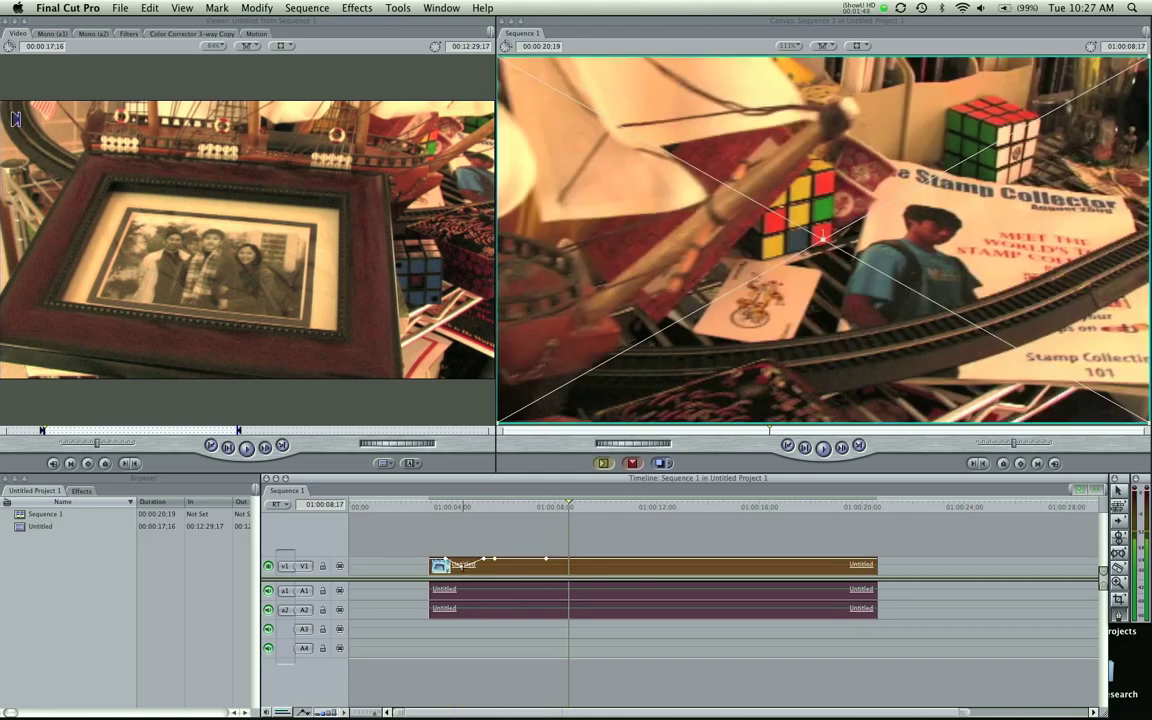
{"action": "left_click_drag", "start_coordinate": [473, 567], "coordinate": [473, 558]}
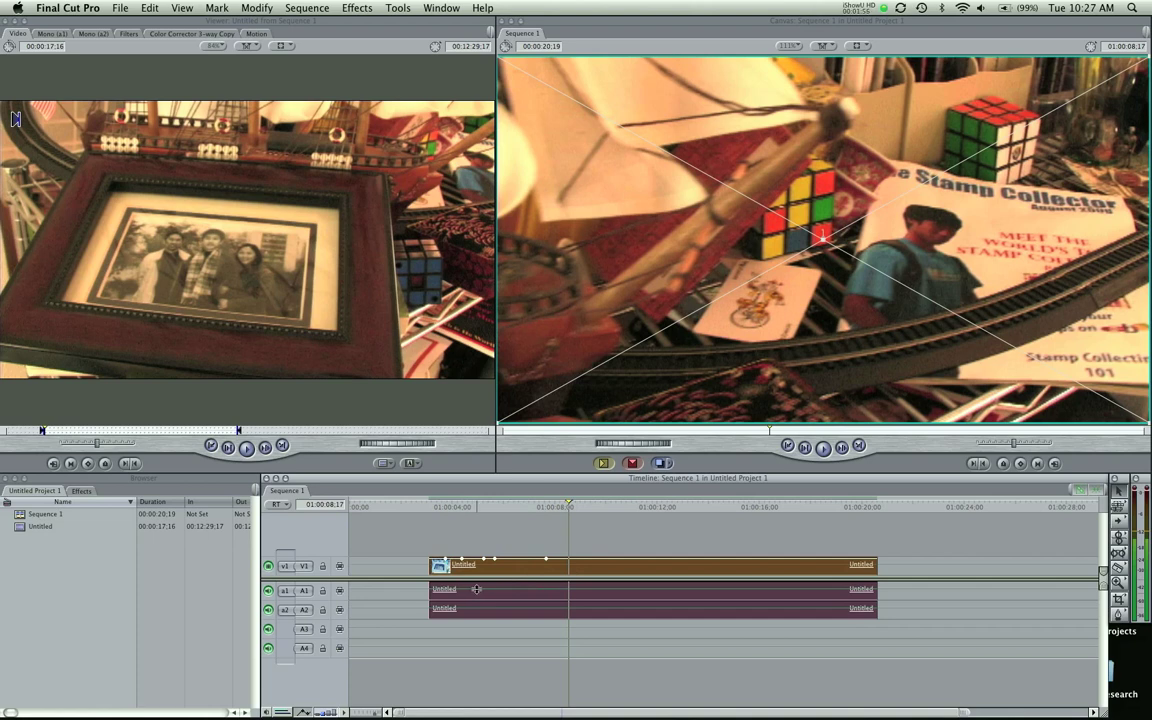
{"action": "left_click_drag", "start_coordinate": [424, 604], "coordinate": [670, 617]}
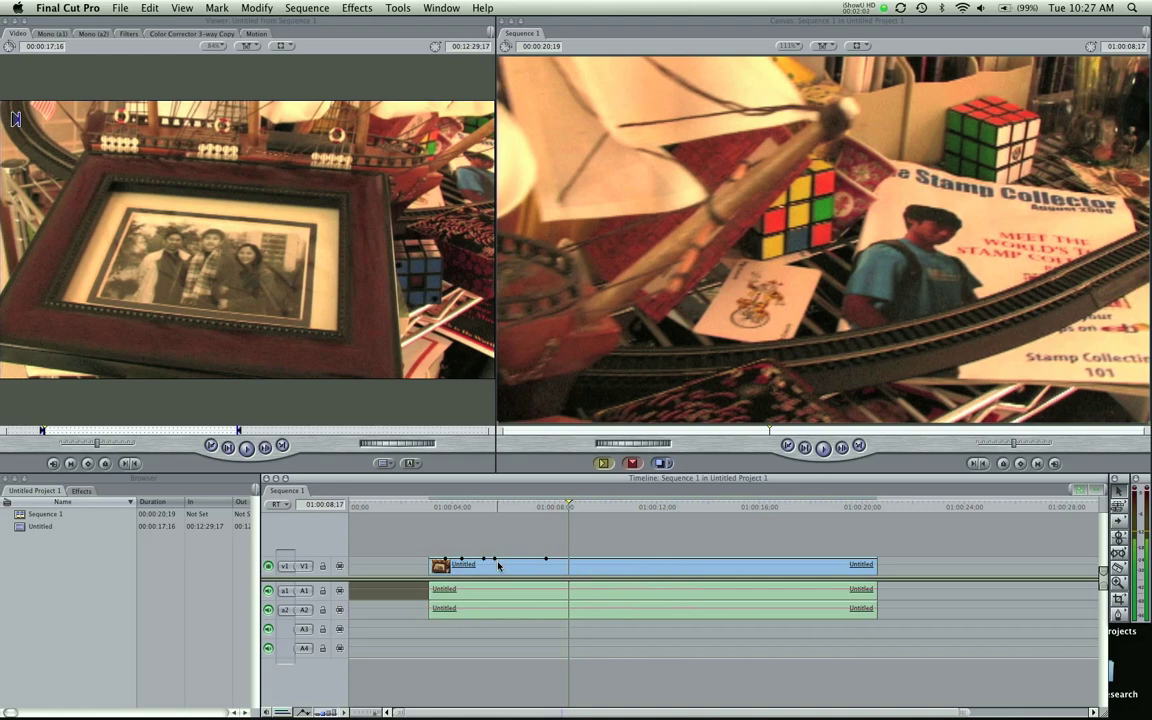
- Unlock the V1 track, marquee-select the A1 and A2 audio clips, and delete them
{"action": "key", "text": "super+2"}
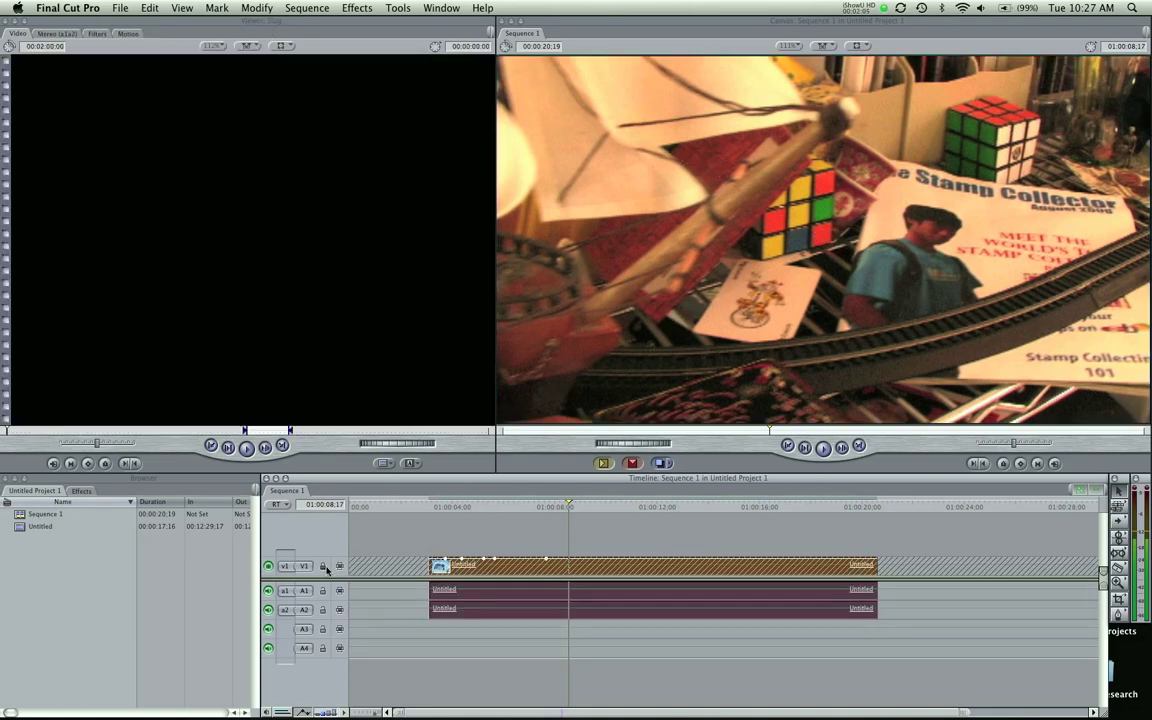
{"action": "left_click", "coordinate": [323, 566]}
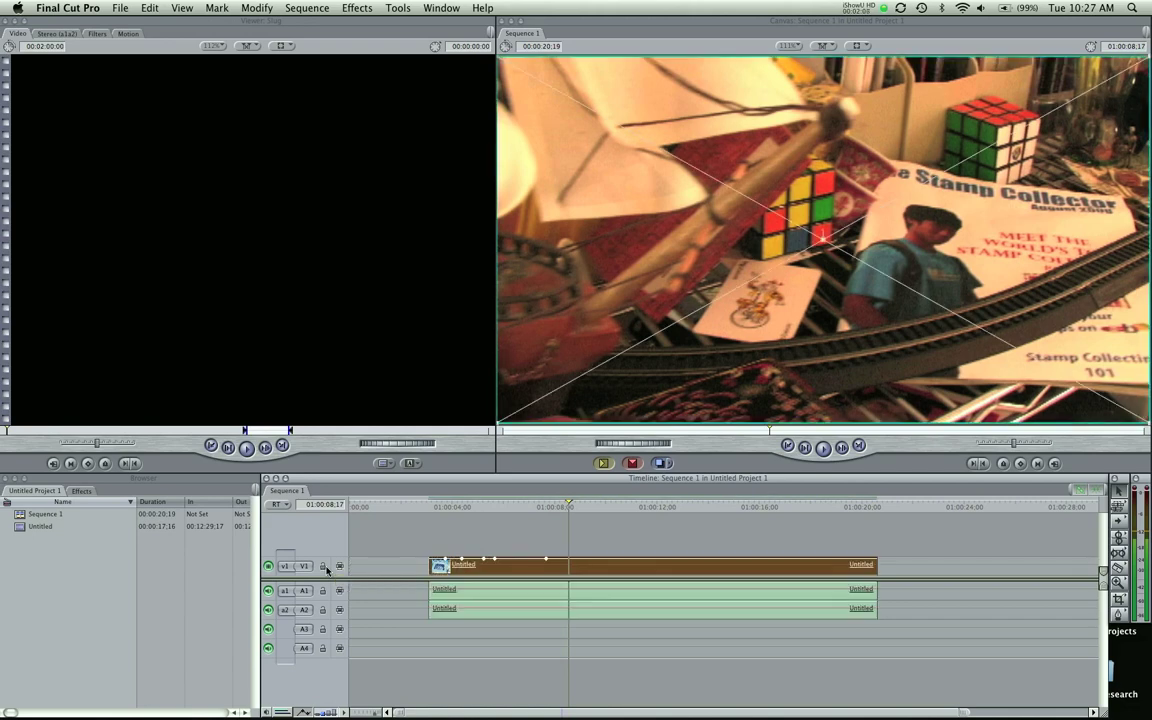
{"action": "left_click", "coordinate": [376, 598]}
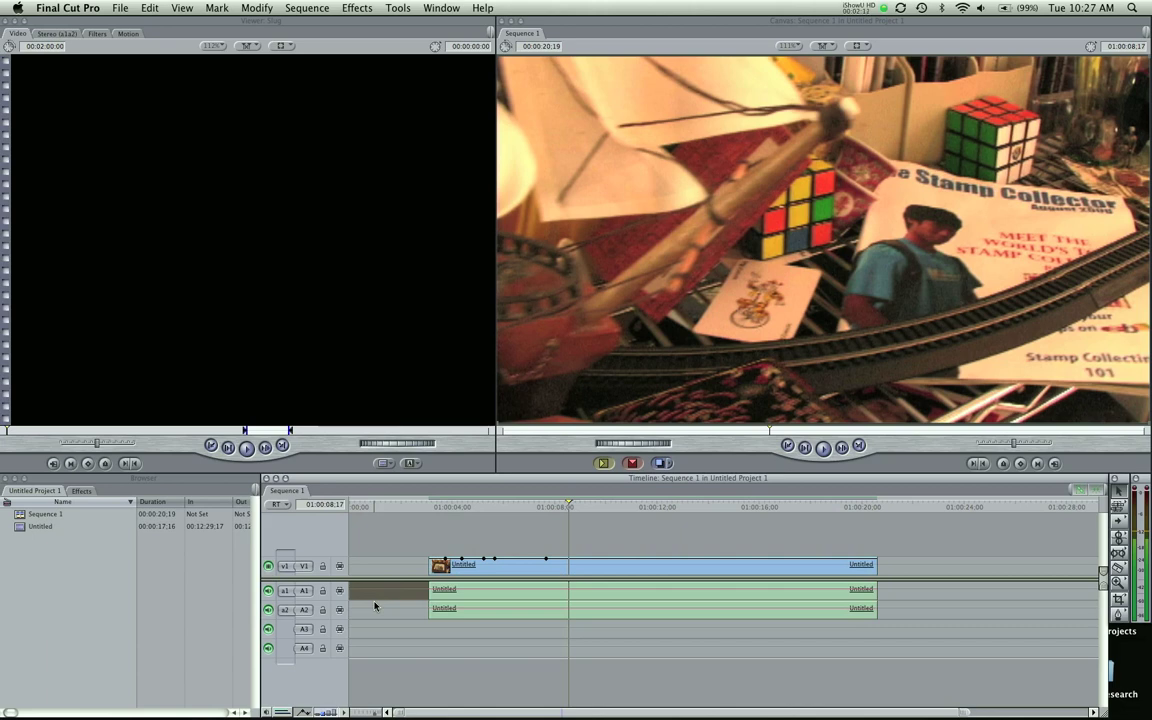
{"action": "left_click_drag", "start_coordinate": [421, 628], "coordinate": [531, 589]}
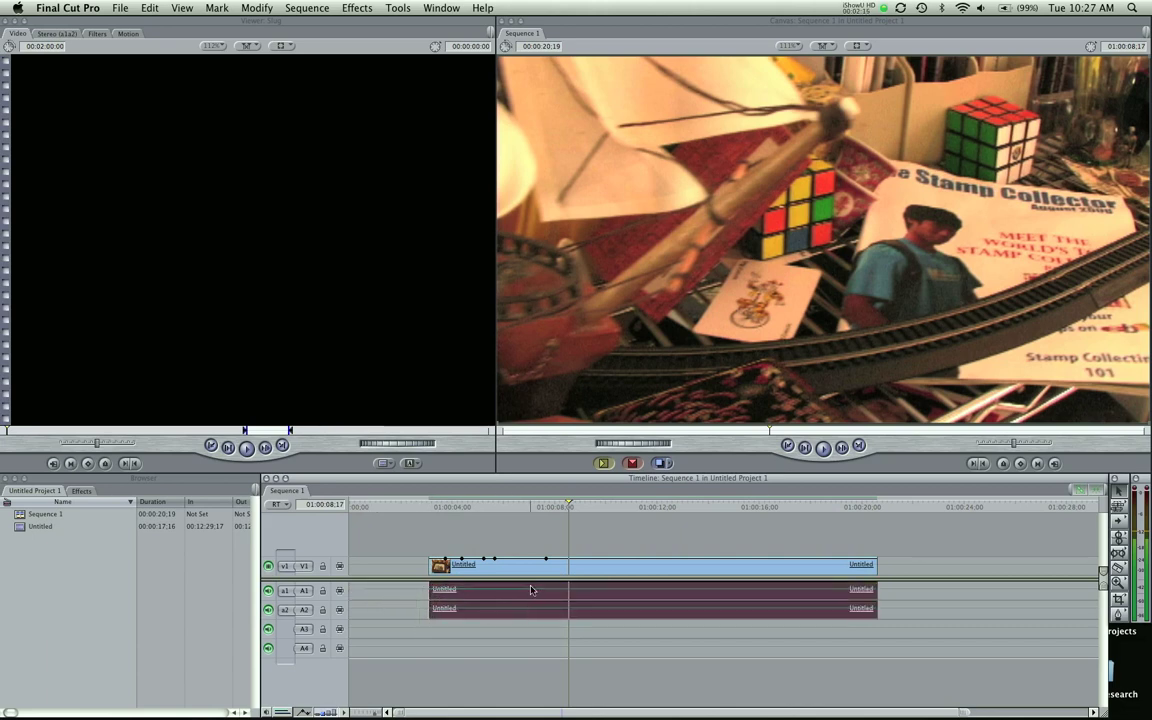
{"action": "key", "text": "Delete"}
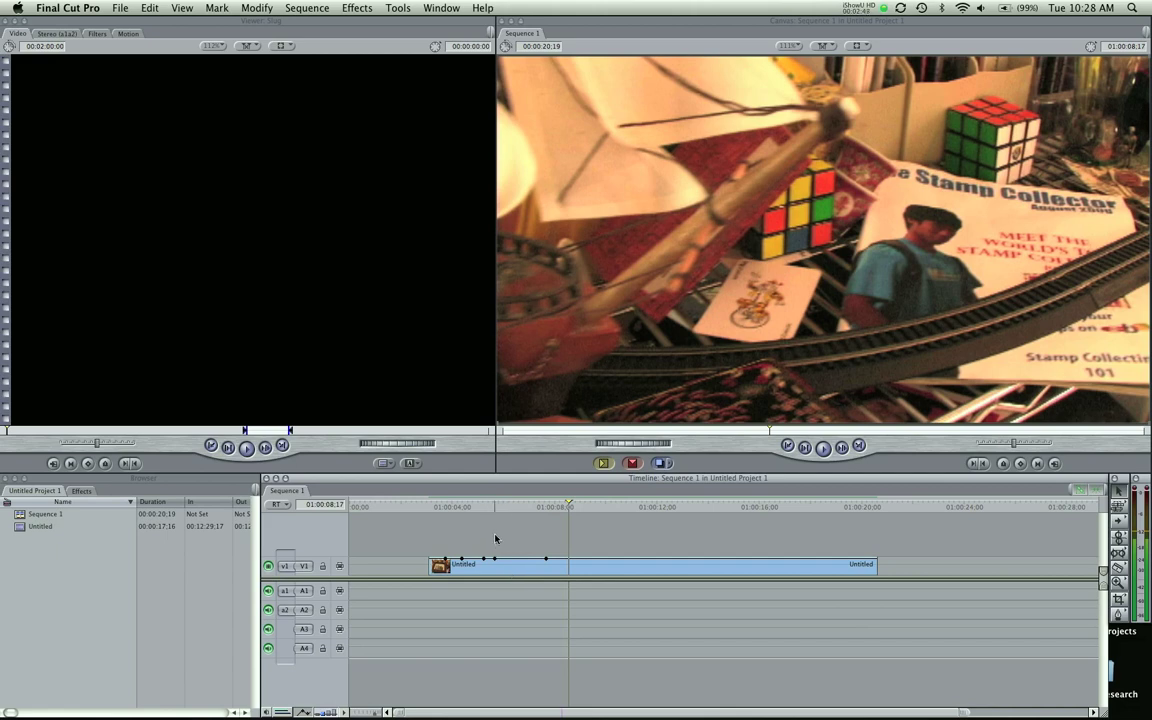
- Choose Tools > Keyboard Layout > Customize to show the Default U.S. Keyboard Layout
{"action": "left_click", "coordinate": [399, 8]}
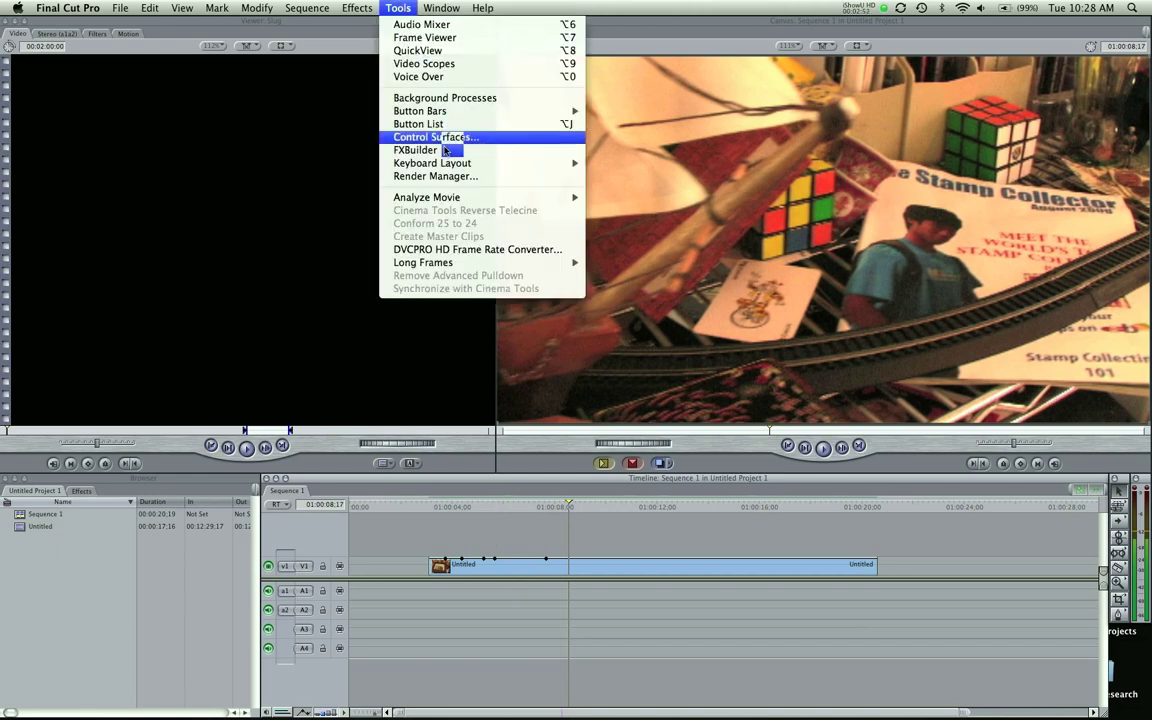
{"action": "mouse_move", "coordinate": [455, 165]}
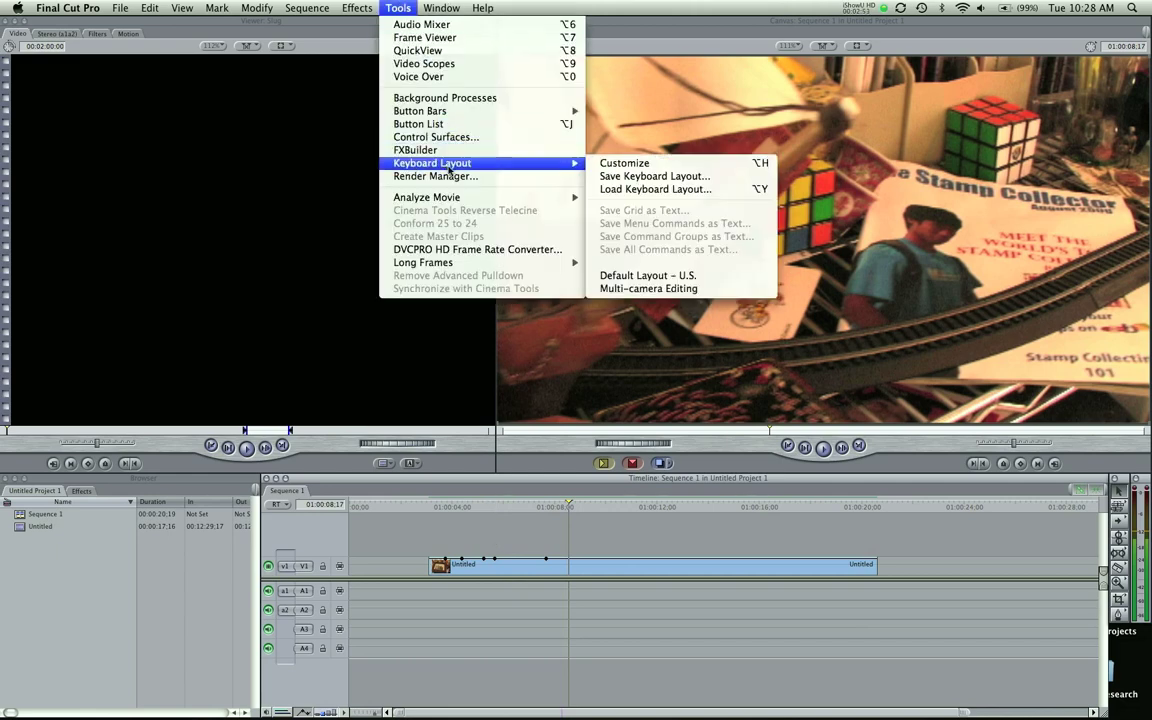
{"action": "left_click", "coordinate": [622, 164]}
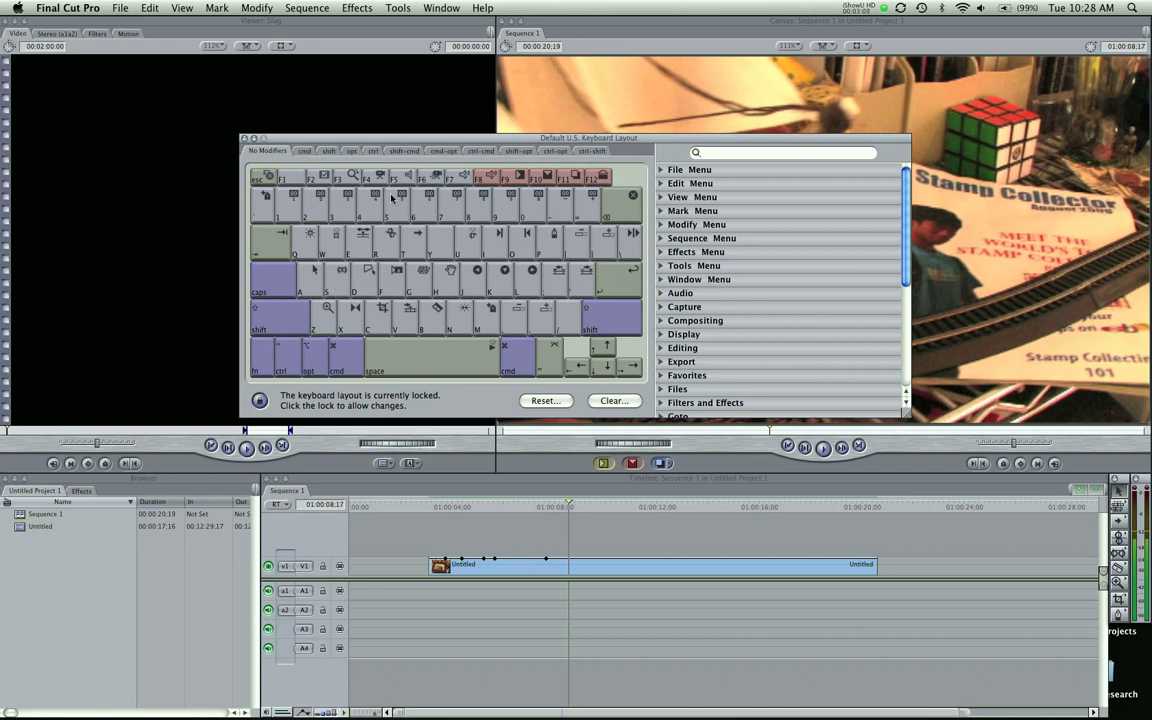
- Browse the cmd, shift, shift-opt and ctrl-shift shortcut tabs, ending on No Modifiers
{"action": "left_click", "coordinate": [313, 152]}
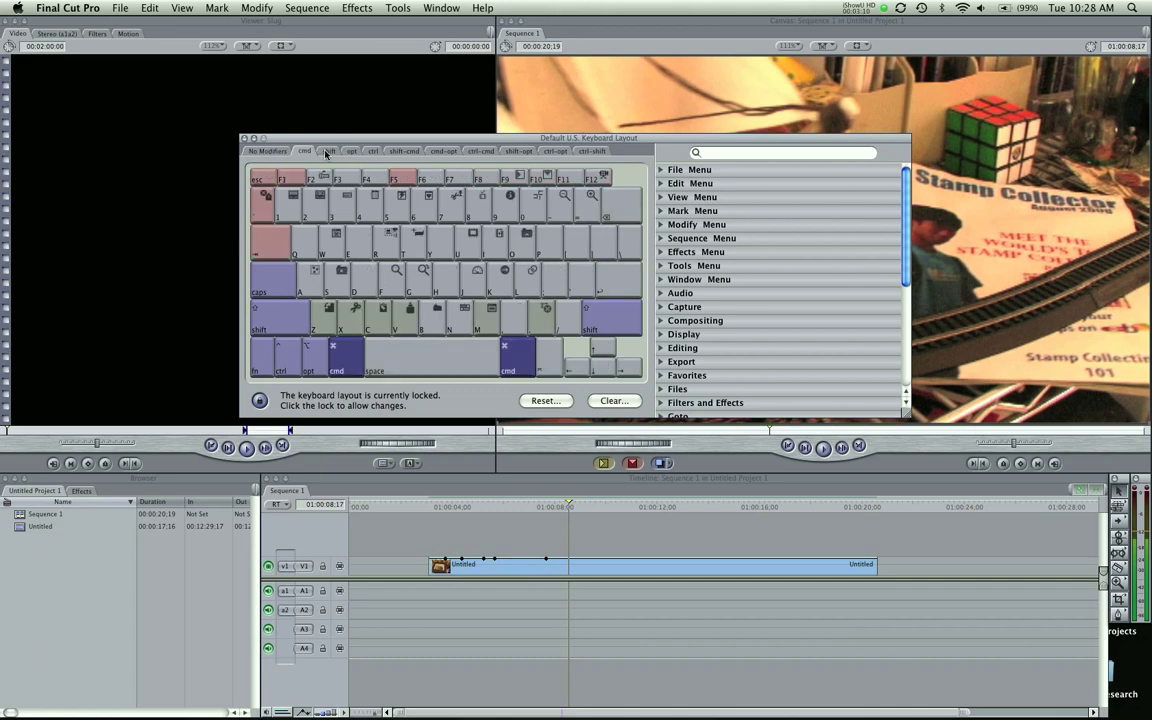
{"action": "left_click", "coordinate": [327, 152]}
{"action": "left_click", "coordinate": [343, 154]}
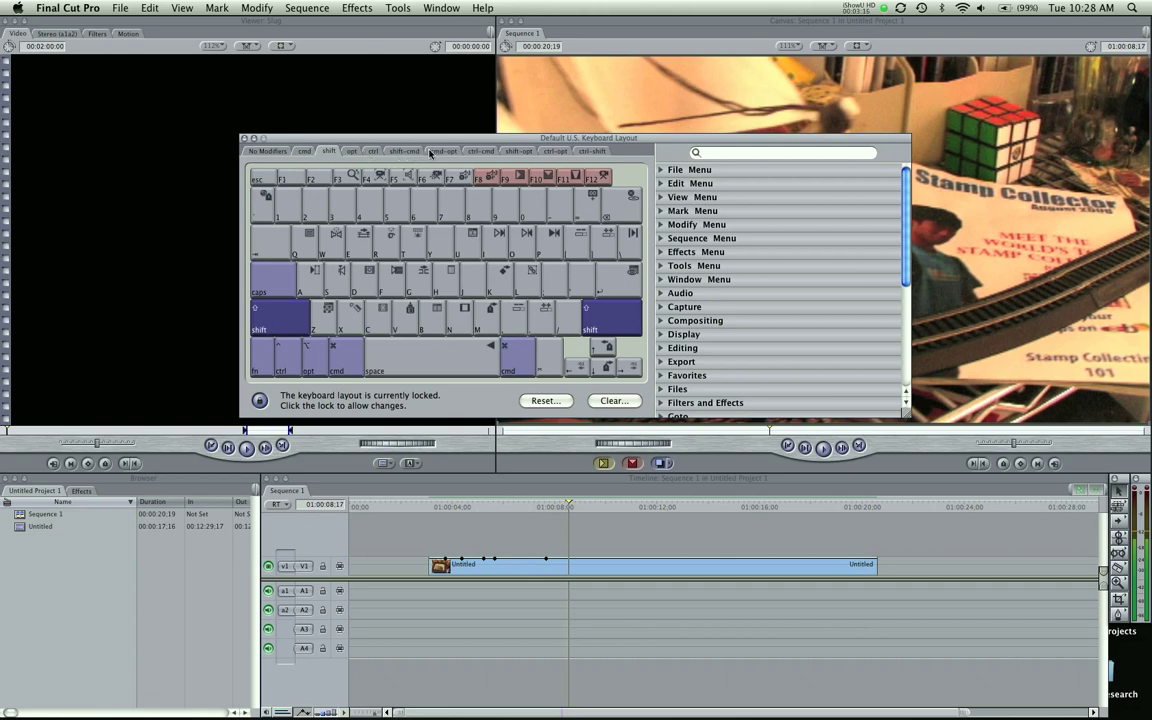
{"action": "left_click", "coordinate": [519, 151]}
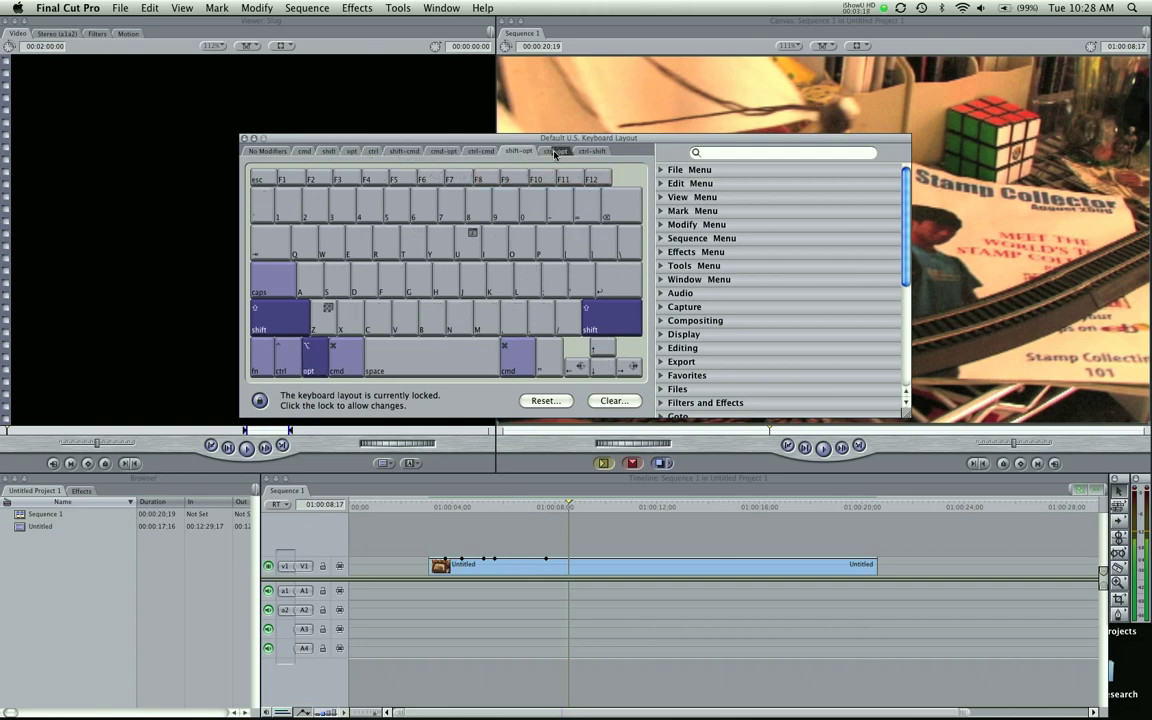
{"action": "left_click", "coordinate": [589, 152]}
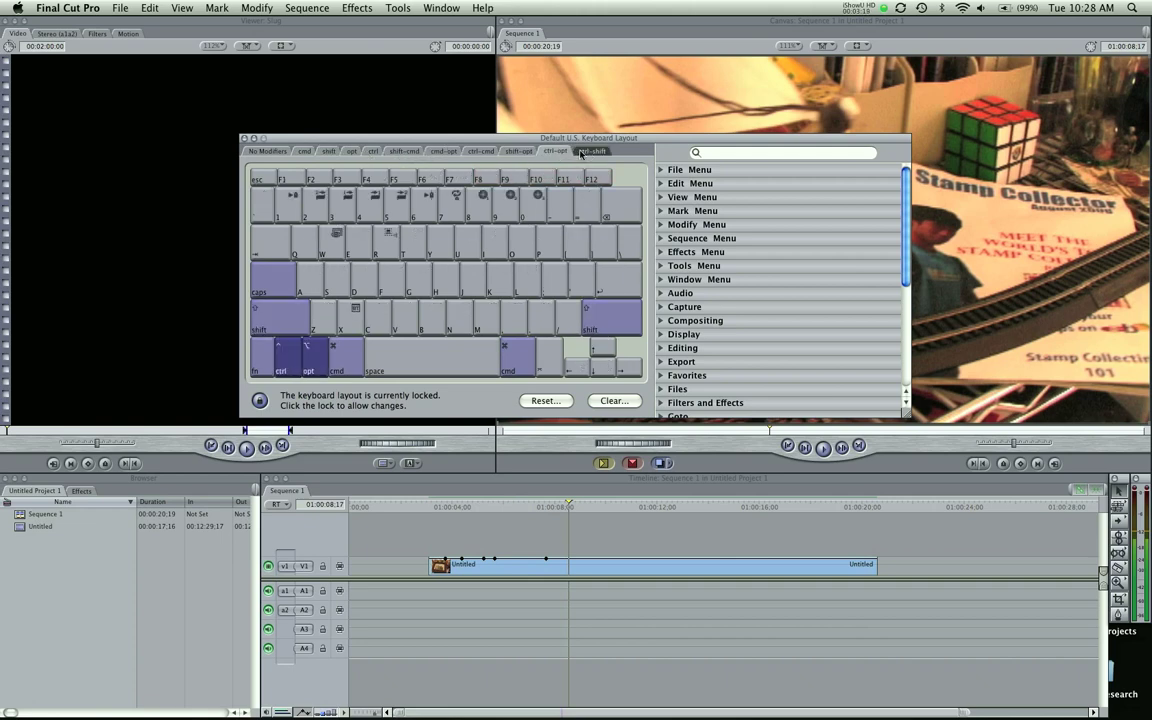
{"action": "left_click", "coordinate": [270, 152]}
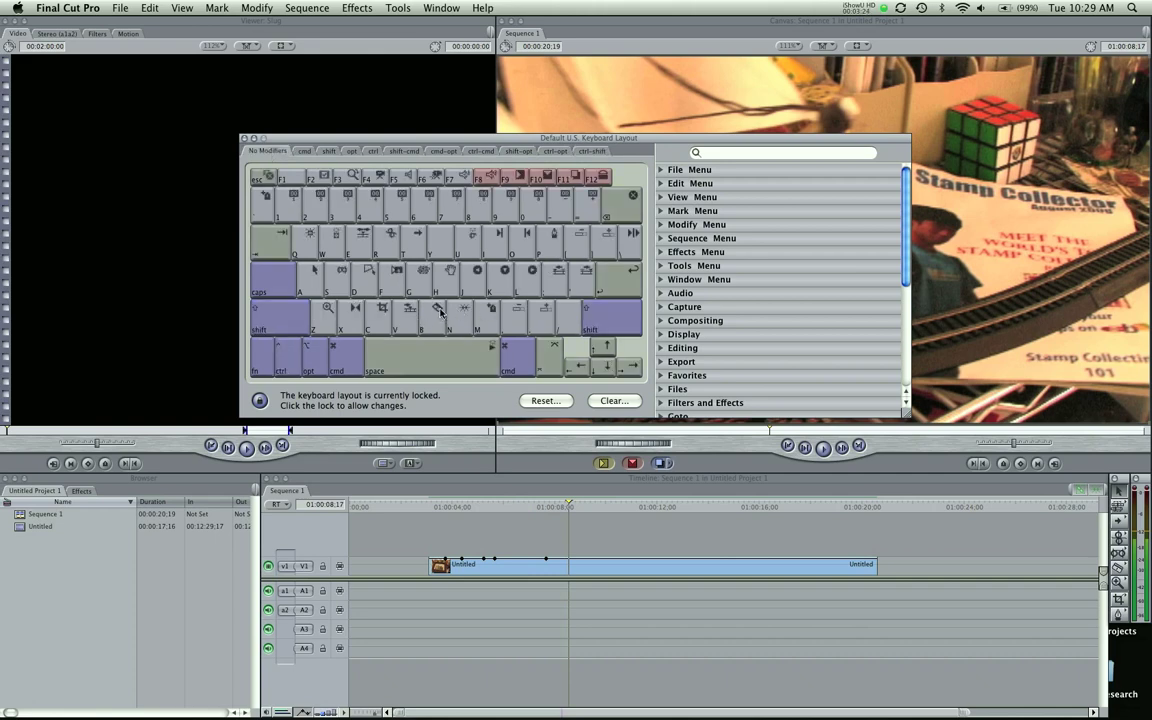
- Unlock the keyboard layout and move the Razor Blade Tool shortcut onto the V key
{"action": "left_click_drag", "start_coordinate": [438, 312], "coordinate": [392, 283]}
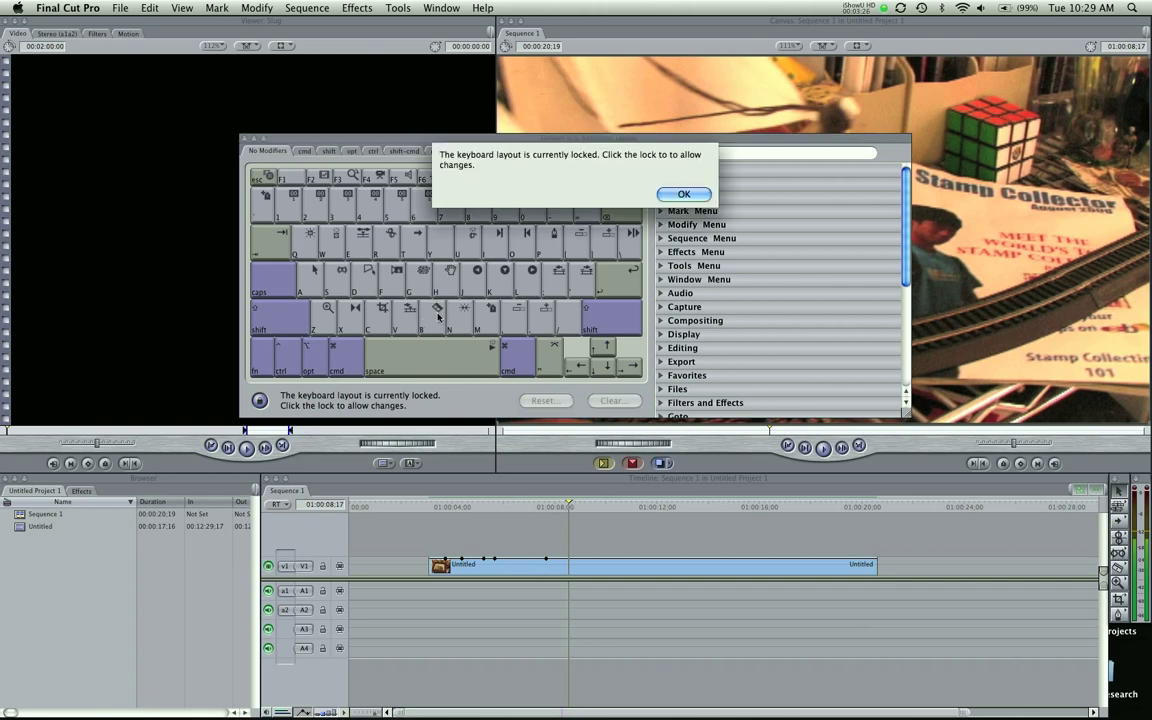
{"action": "left_click", "coordinate": [684, 194]}
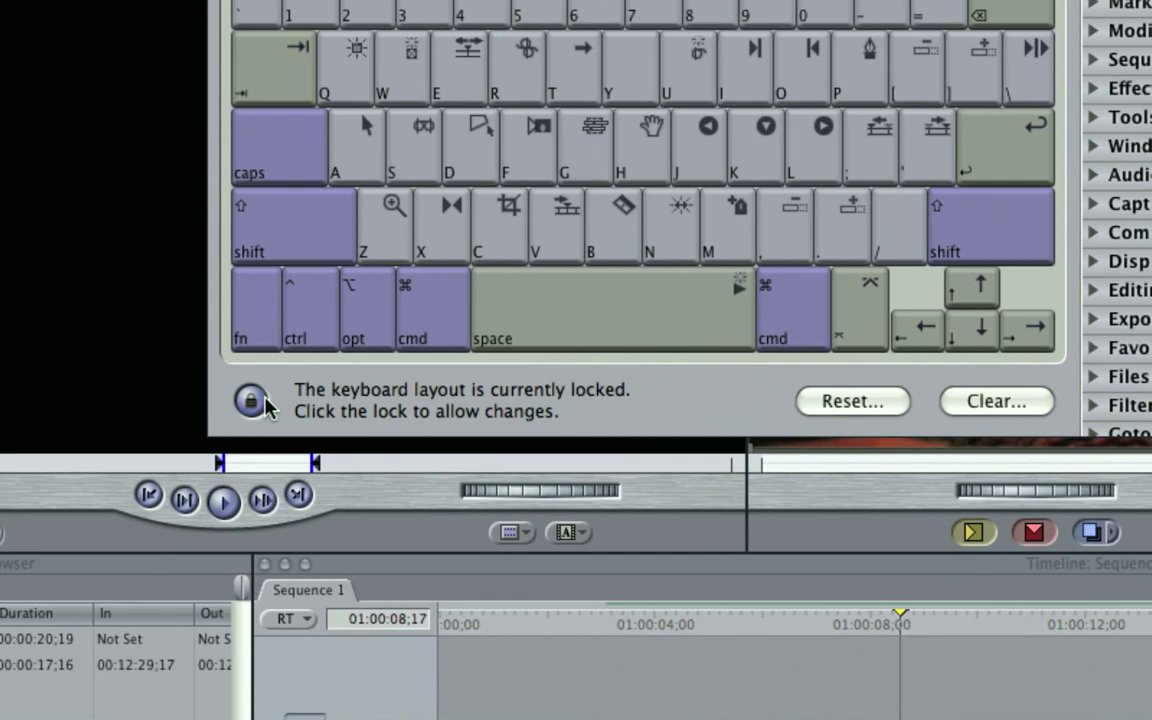
{"action": "left_click", "coordinate": [262, 399]}
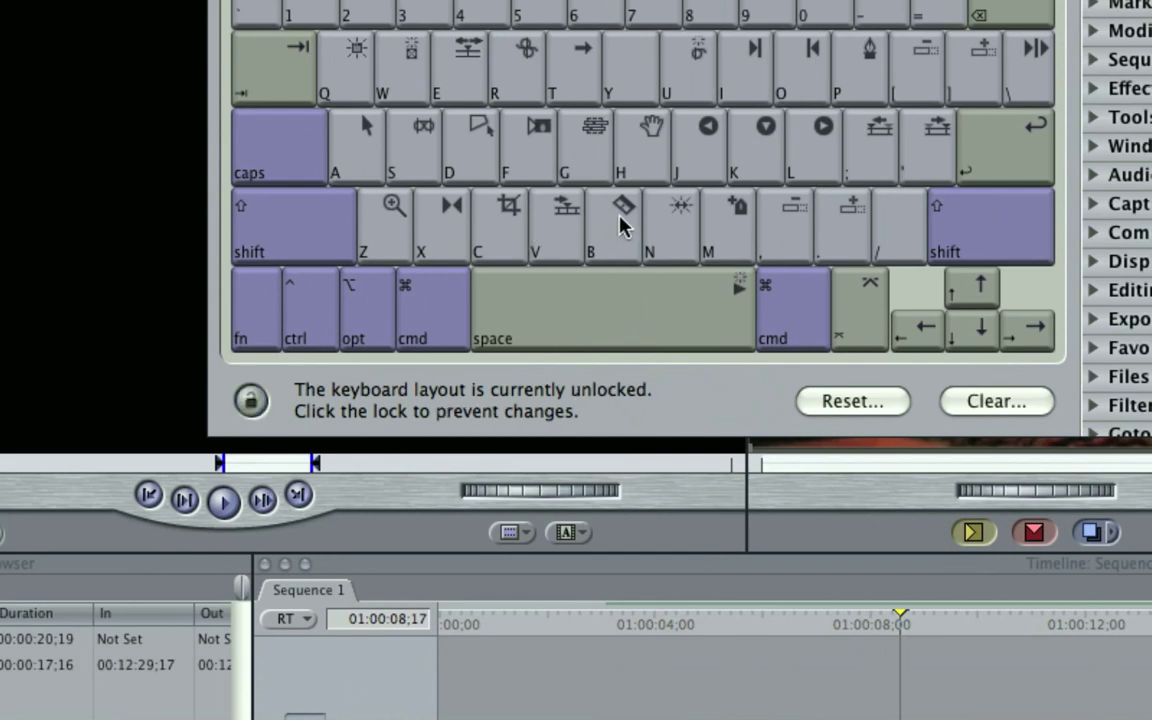
{"action": "left_click_drag", "start_coordinate": [620, 226], "coordinate": [566, 230]}
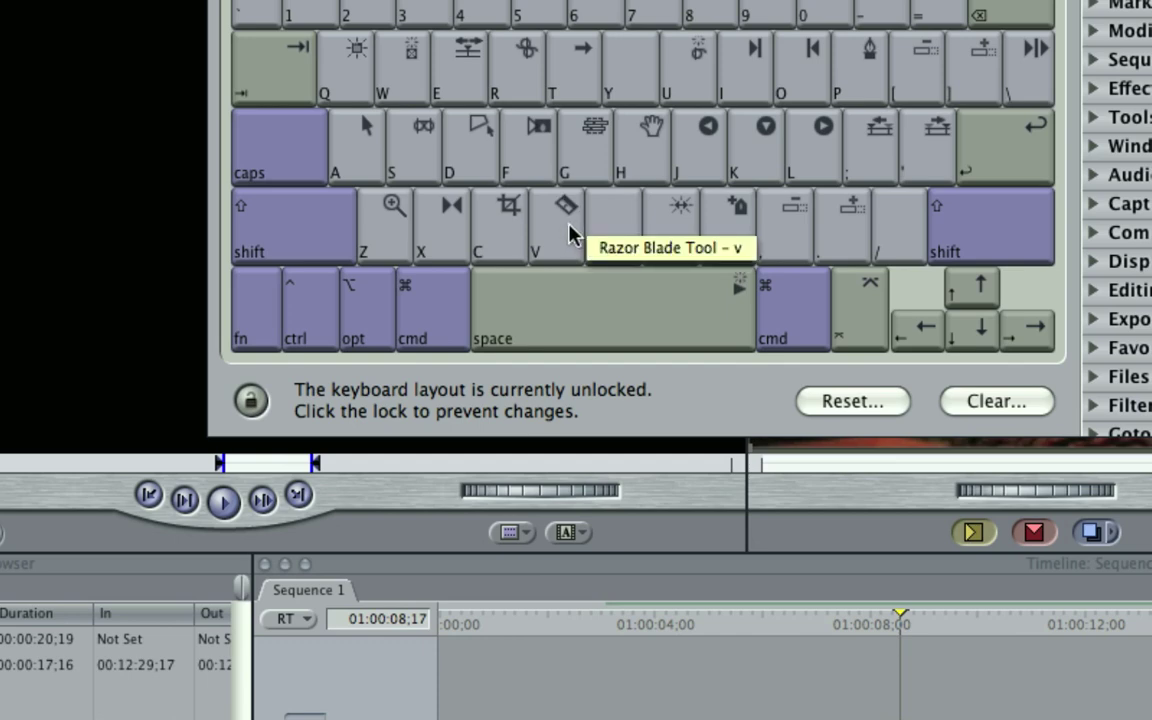
- Reset the layout to default, lock it again, and close the Keyboard Layout window
{"action": "left_click", "coordinate": [848, 400]}
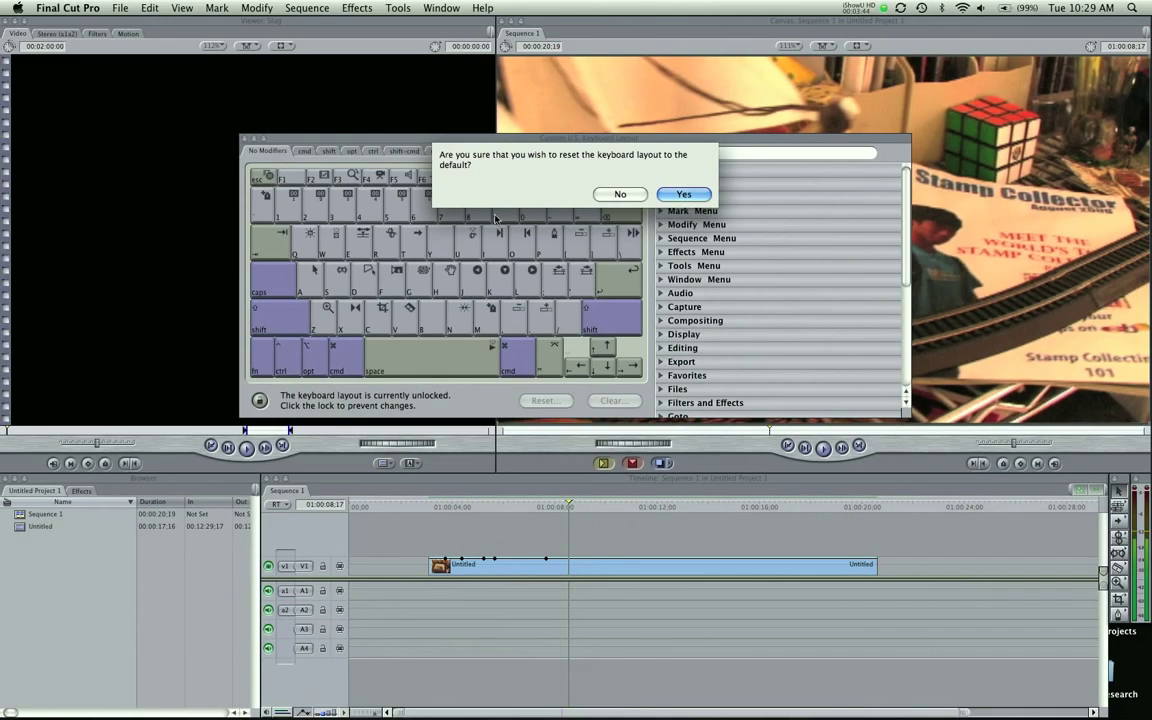
{"action": "left_click", "coordinate": [683, 194]}
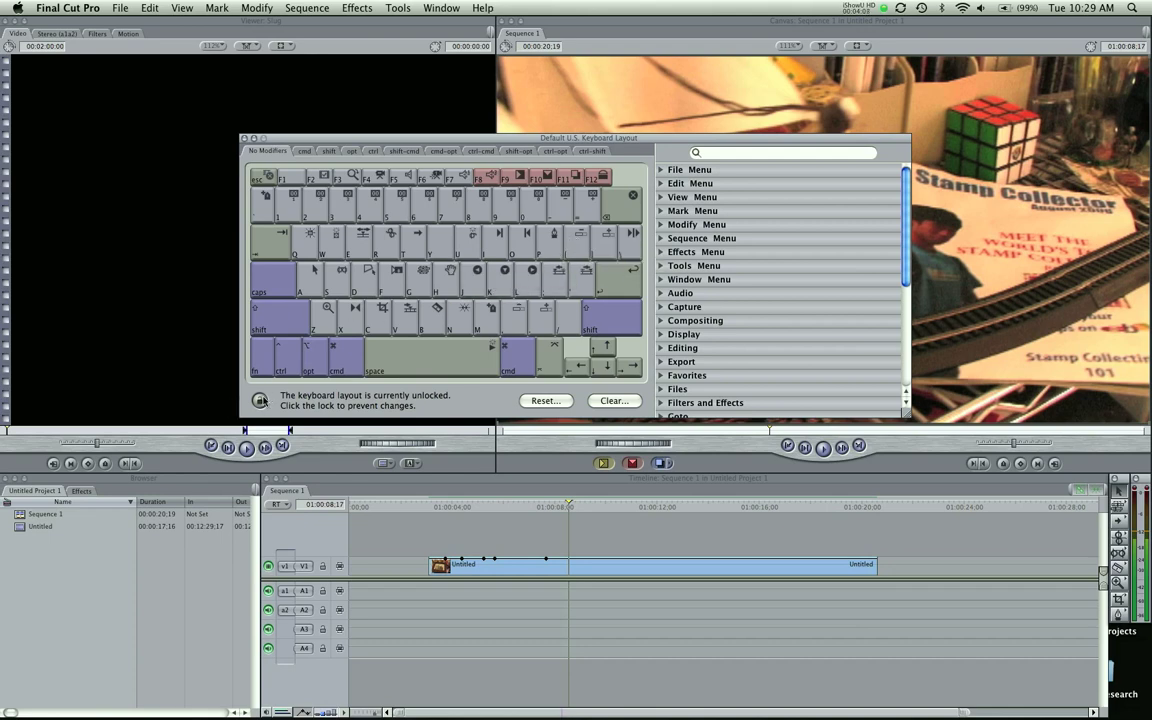
{"action": "left_click", "coordinate": [261, 403]}
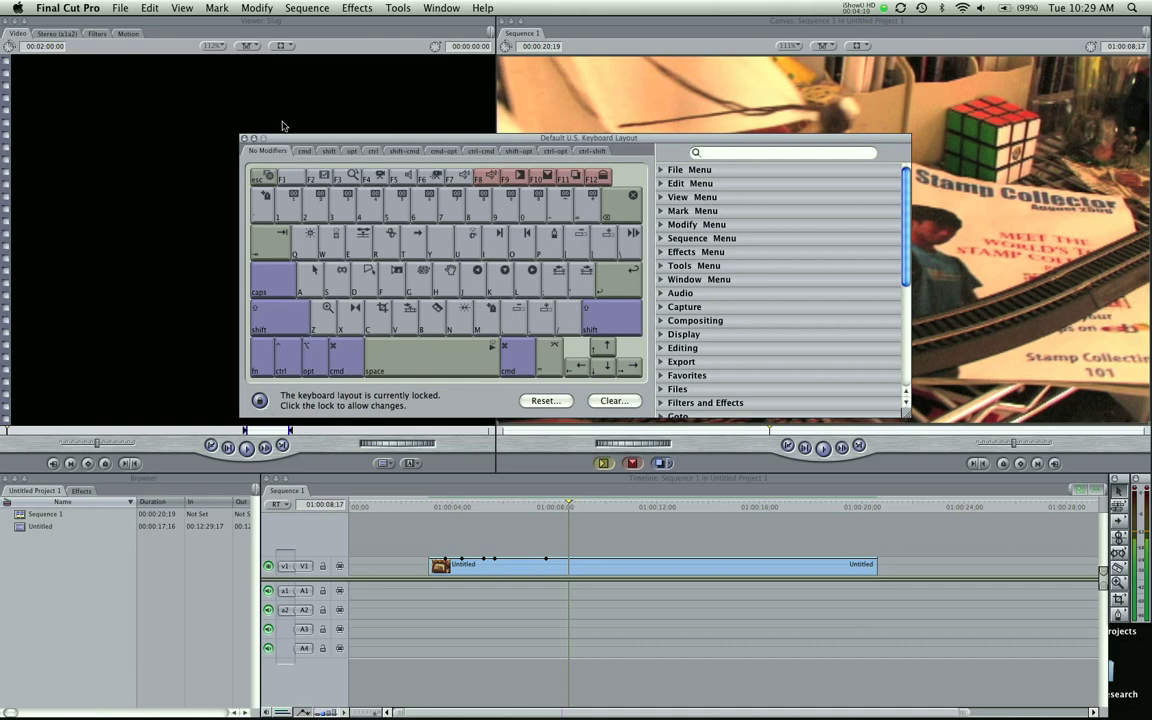
{"action": "left_click", "coordinate": [243, 141]}
- Put the playhead at 01:00:05:21 and expand Effects > Video Filters > Color Correction
{"action": "left_click", "coordinate": [428, 510]}
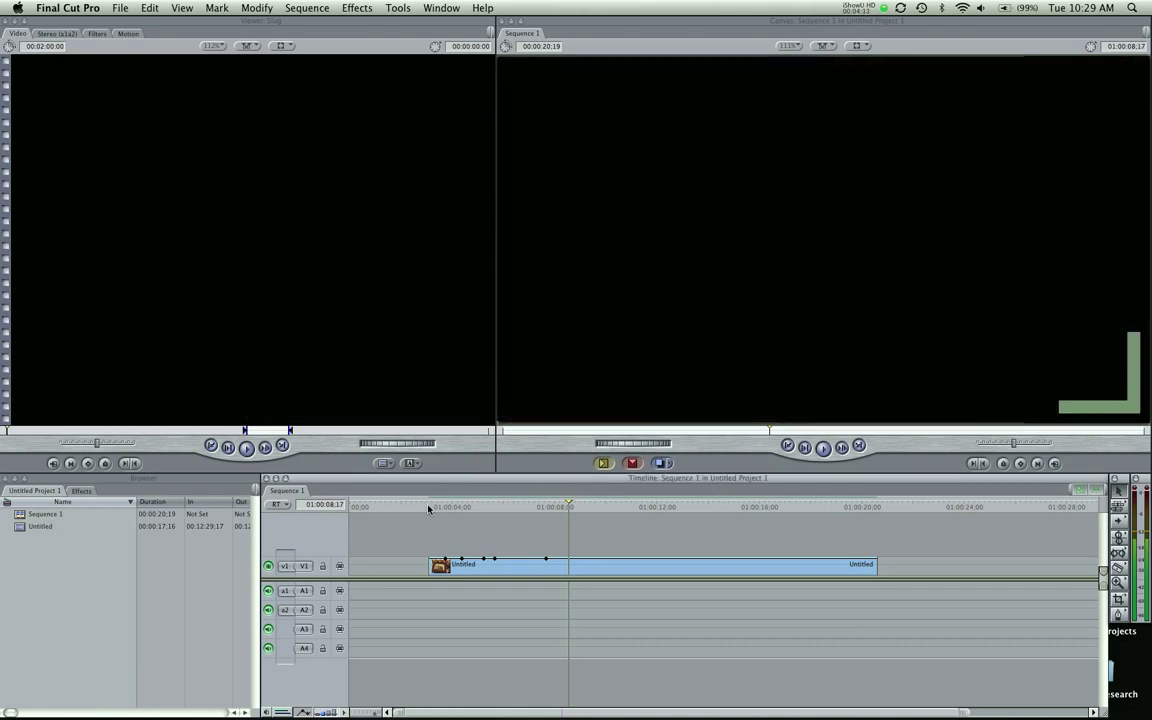
{"action": "left_click_drag", "start_coordinate": [468, 510], "coordinate": [494, 512]}
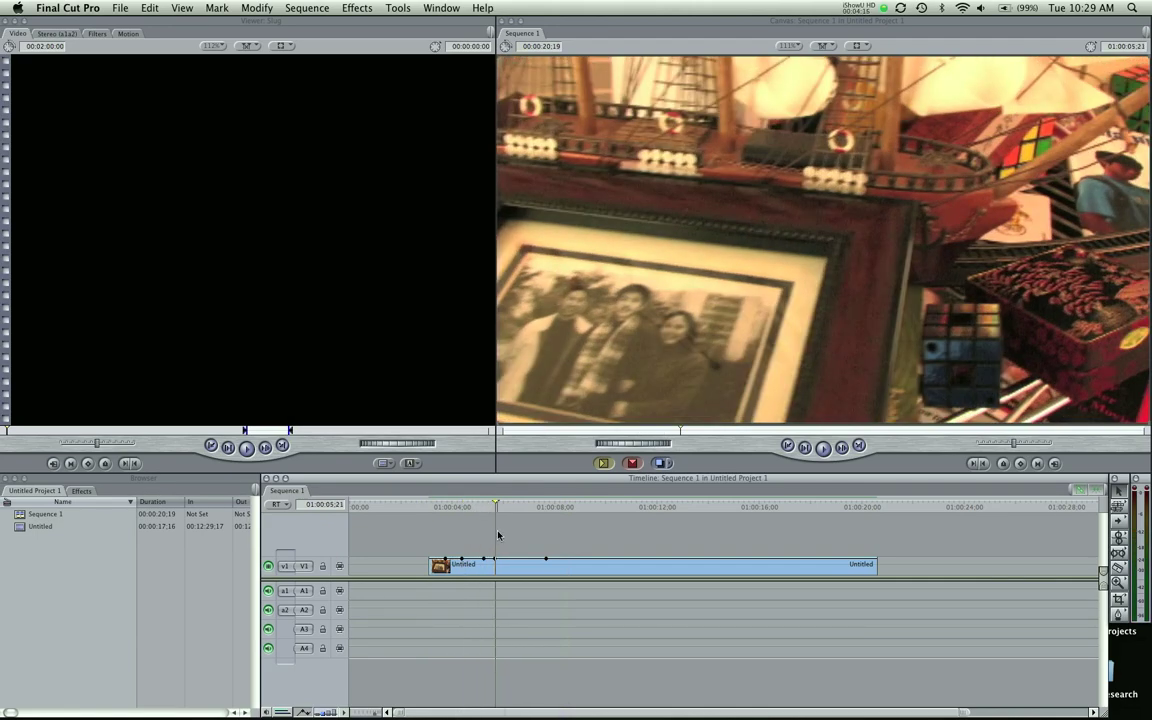
{"action": "left_click", "coordinate": [82, 490]}
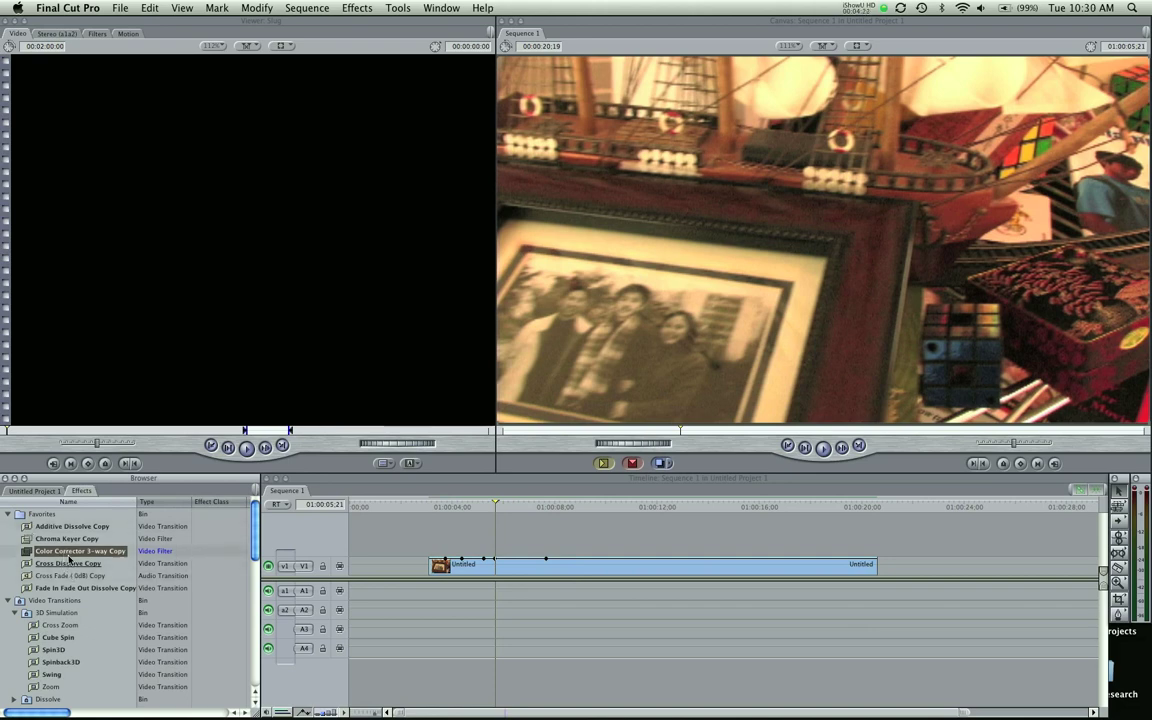
{"action": "scroll", "coordinate": [66, 550], "scroll_direction": "down", "scroll_amount": 5}
{"action": "scroll", "coordinate": [69, 562], "scroll_direction": "down", "scroll_amount": 10}
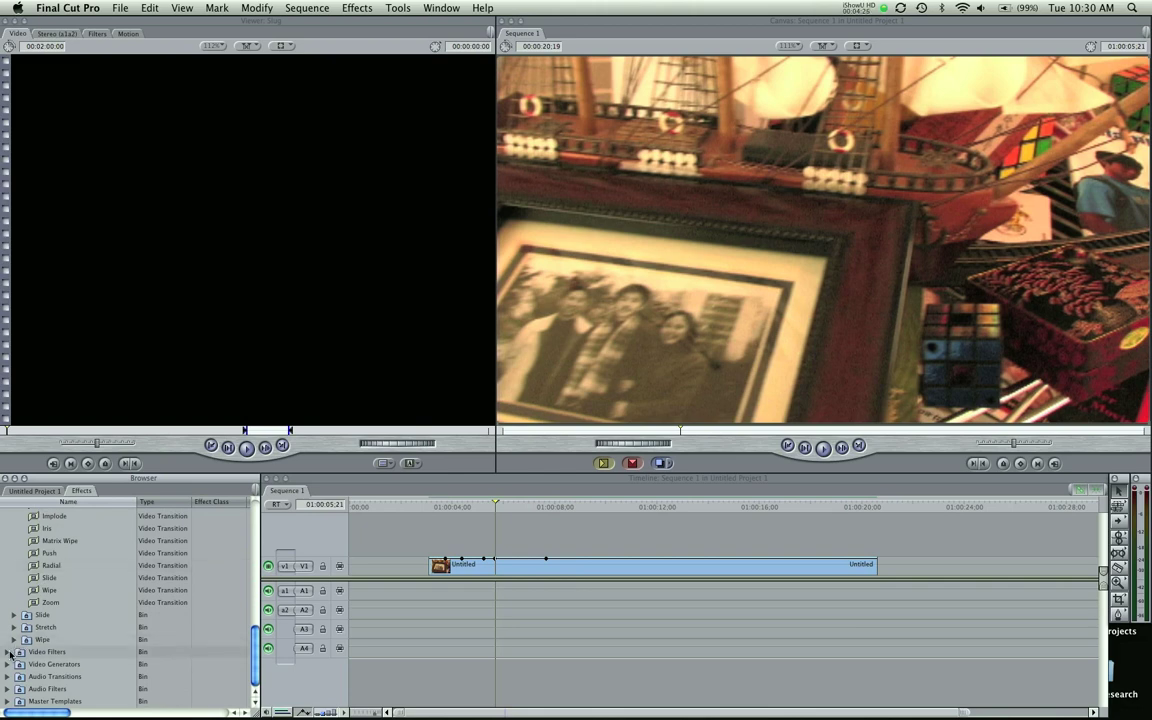
{"action": "left_click", "coordinate": [9, 651]}
{"action": "scroll", "coordinate": [14, 652], "scroll_direction": "down", "scroll_amount": 2}
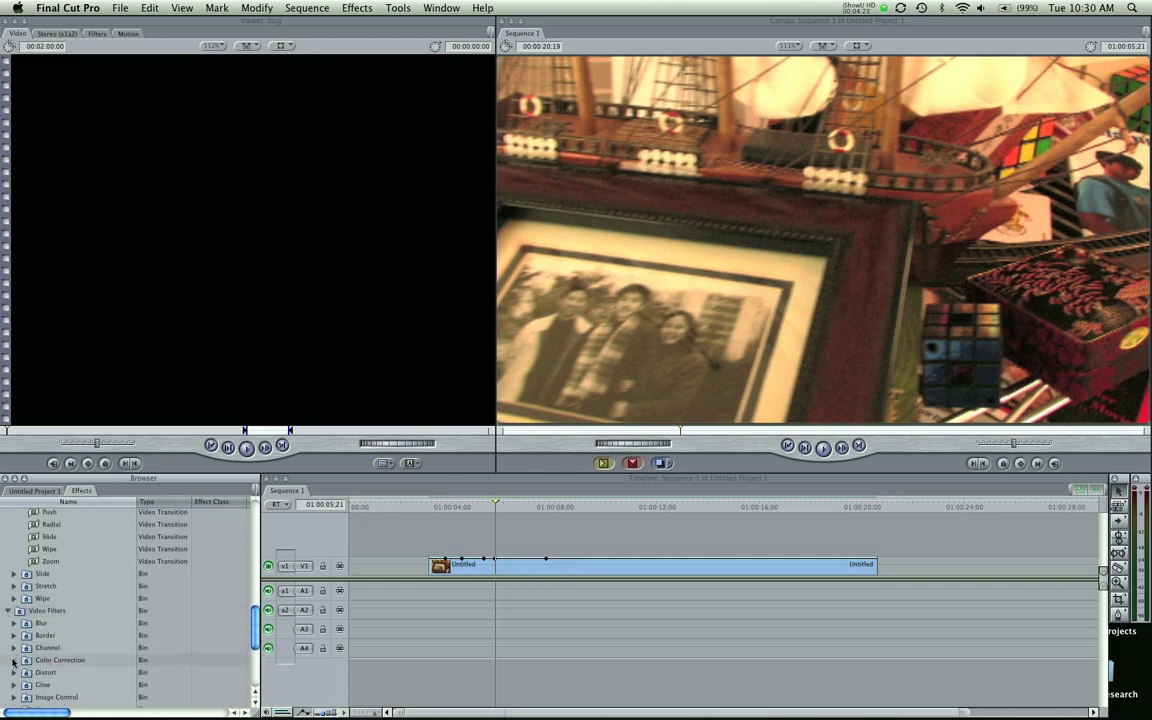
{"action": "left_click", "coordinate": [14, 660]}
{"action": "scroll", "coordinate": [40, 610], "scroll_direction": "down", "scroll_amount": 4}
- Drop Color Corrector 3-way onto the V1 clip and open the clip in the Viewer
{"action": "left_click", "coordinate": [73, 615]}
{"action": "left_click_drag", "start_coordinate": [73, 620], "coordinate": [521, 568]}
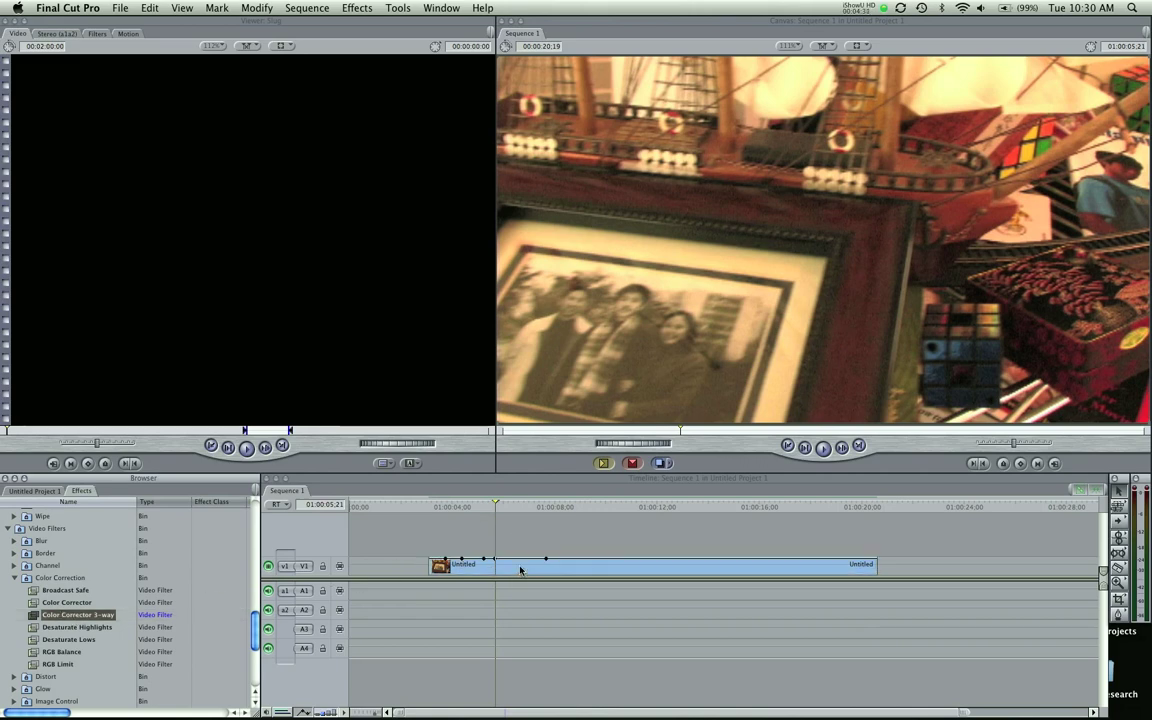
{"action": "double_click", "coordinate": [520, 568]}
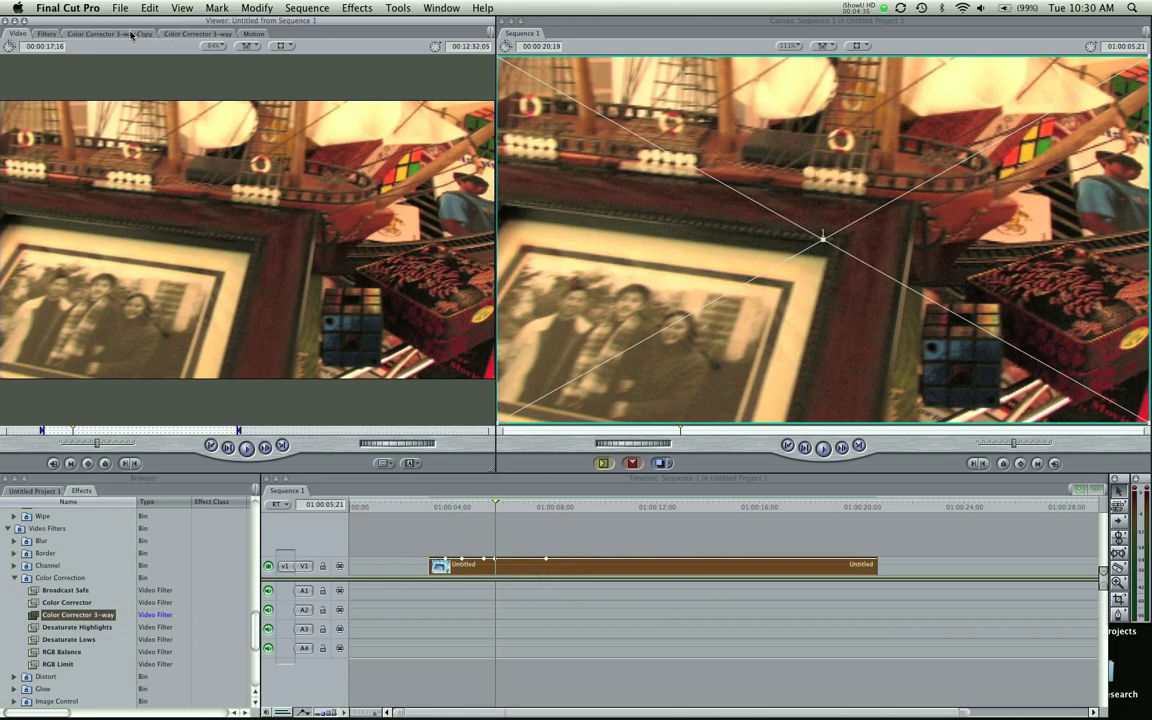
- Show the Color Corrector 3-way wheels, lower Sat, expand Limit Effect, and park the playhead at 01:00:08:15
{"action": "left_click", "coordinate": [172, 35]}
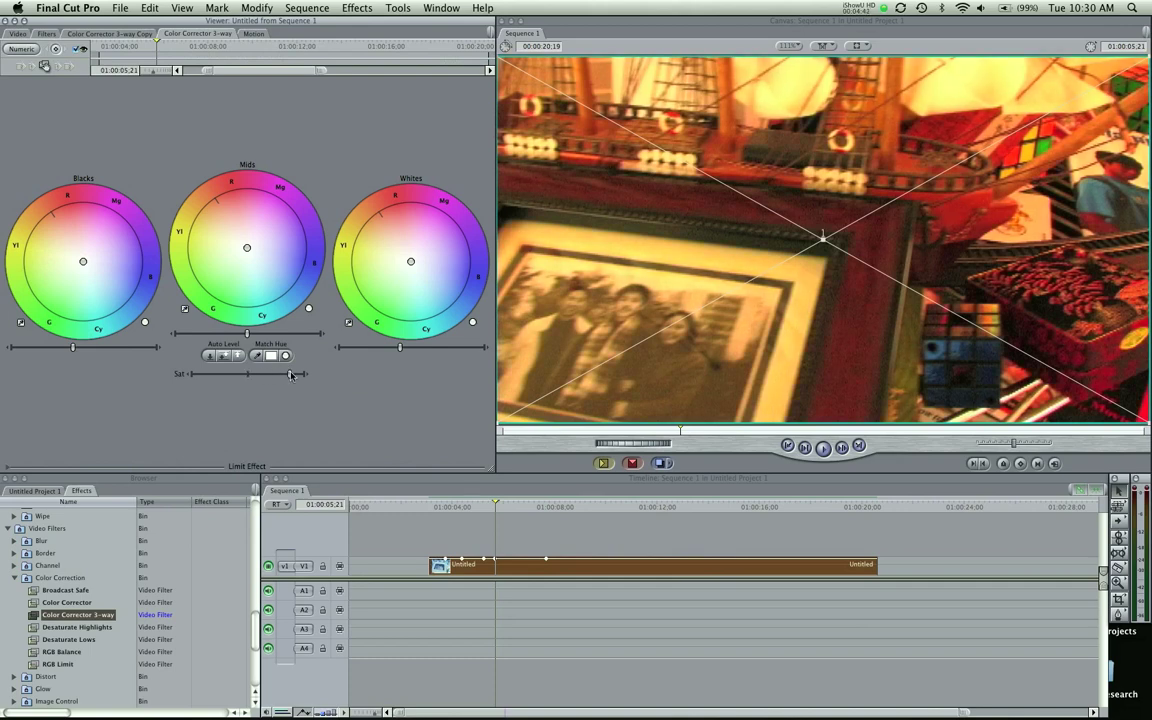
{"action": "mouse_move", "coordinate": [247, 374]}
{"action": "left_mouse_down"}
{"action": "mouse_move", "coordinate": [207, 381]}
{"action": "mouse_move", "coordinate": [248, 375]}
{"action": "left_mouse_up"}
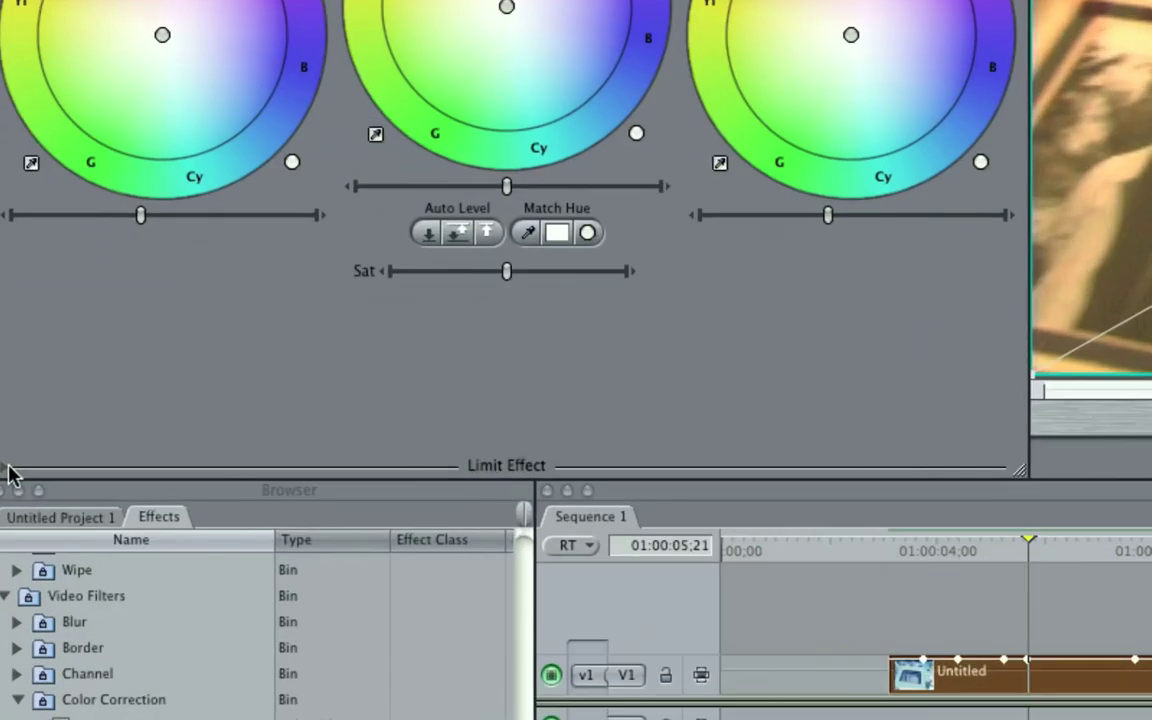
{"action": "left_click", "coordinate": [6, 468]}
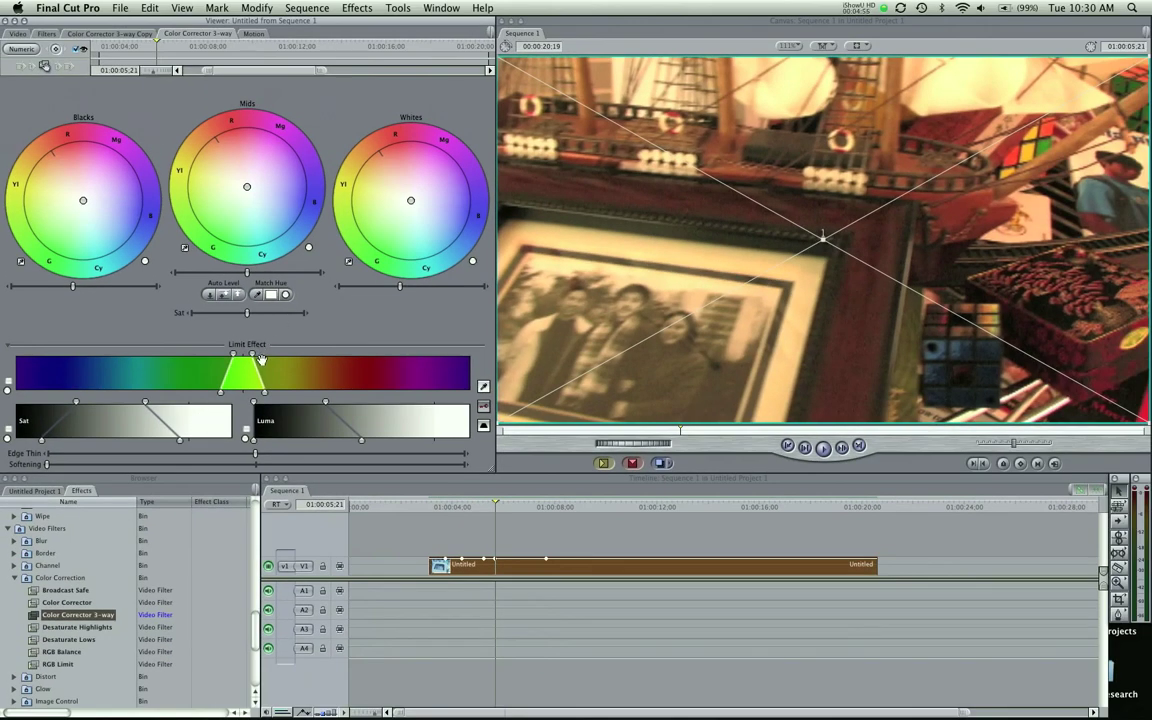
{"action": "left_click_drag", "start_coordinate": [497, 503], "coordinate": [566, 507]}
{"action": "left_click", "coordinate": [504, 532]}
- Switch the Viewer back to the Video tab and play the sequence from 01:00:08:09
{"action": "left_click", "coordinate": [623, 511]}
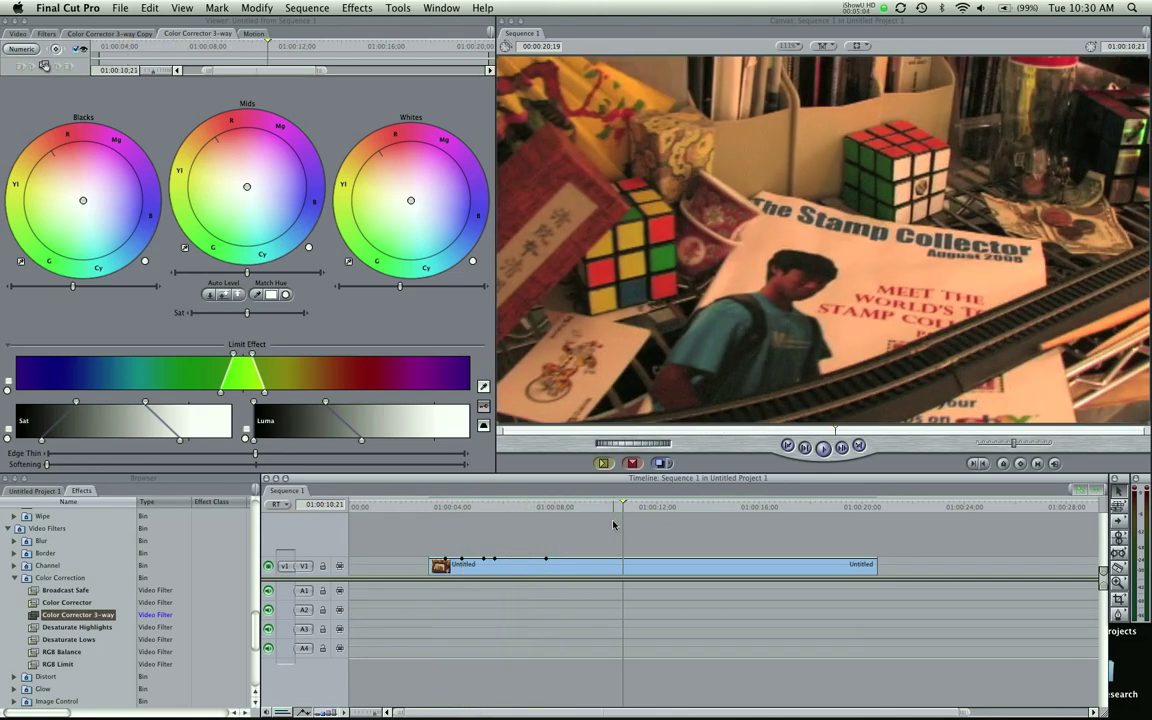
{"action": "left_click", "coordinate": [22, 34]}
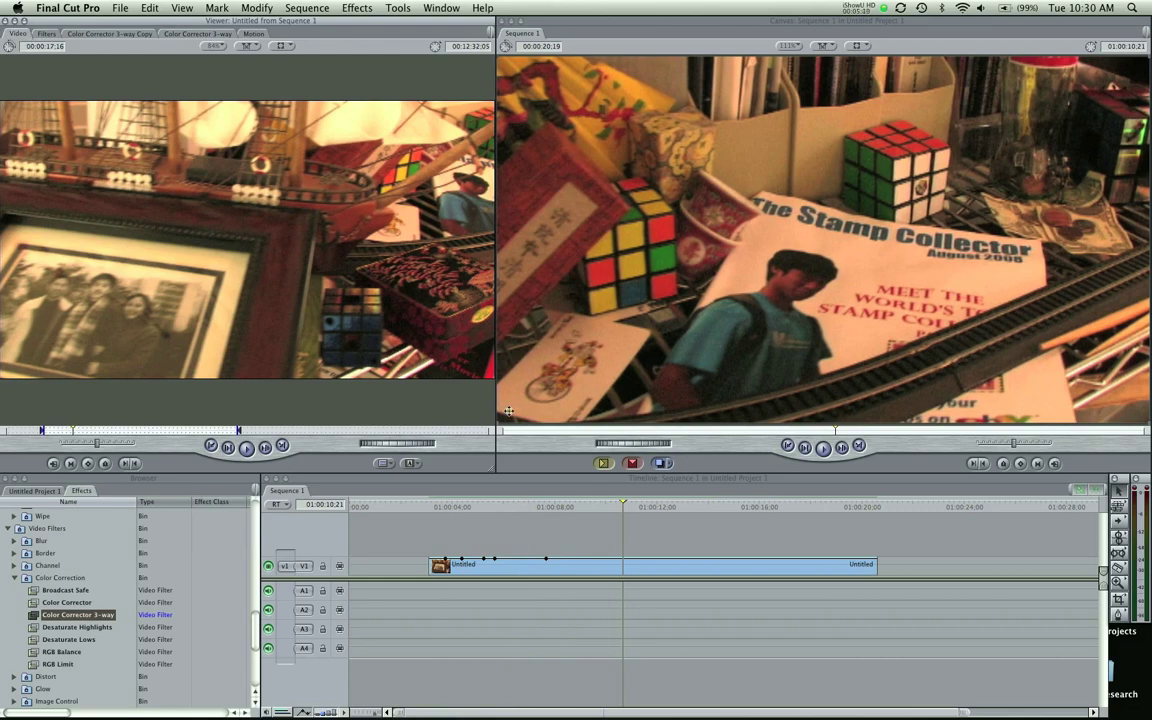
{"action": "left_click_drag", "start_coordinate": [496, 511], "coordinate": [562, 510]}
{"action": "key", "text": "l"}
{"action": "key", "text": "l"}
{"action": "key", "text": "l"}
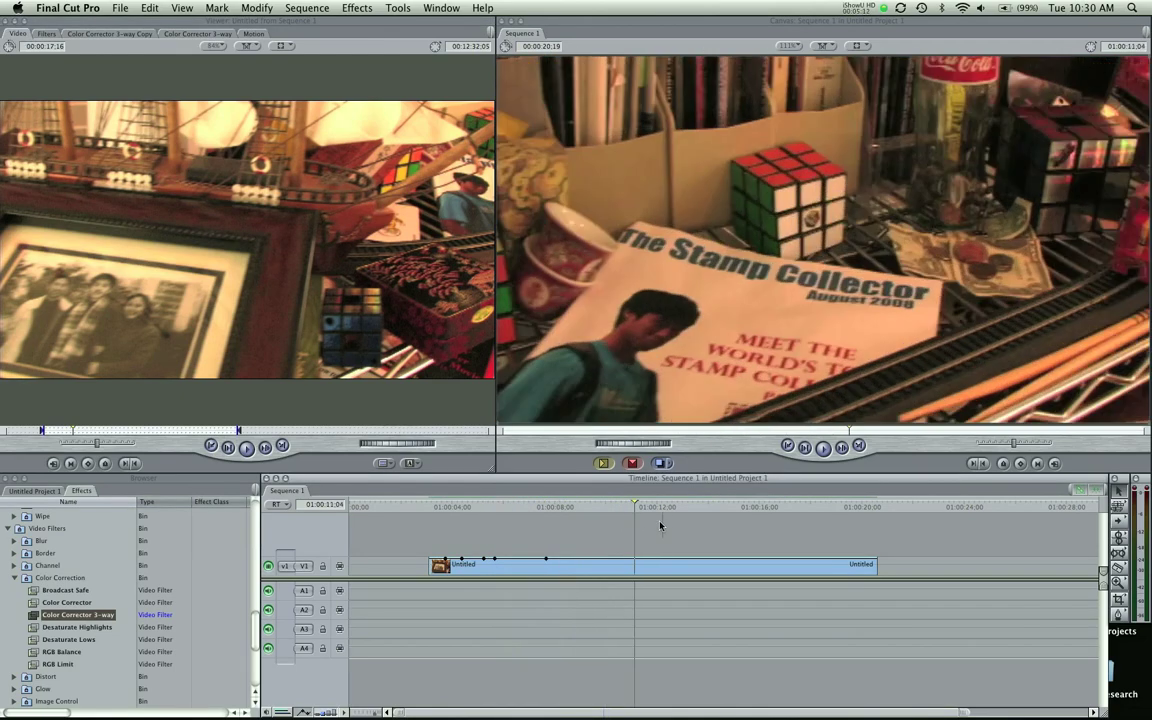